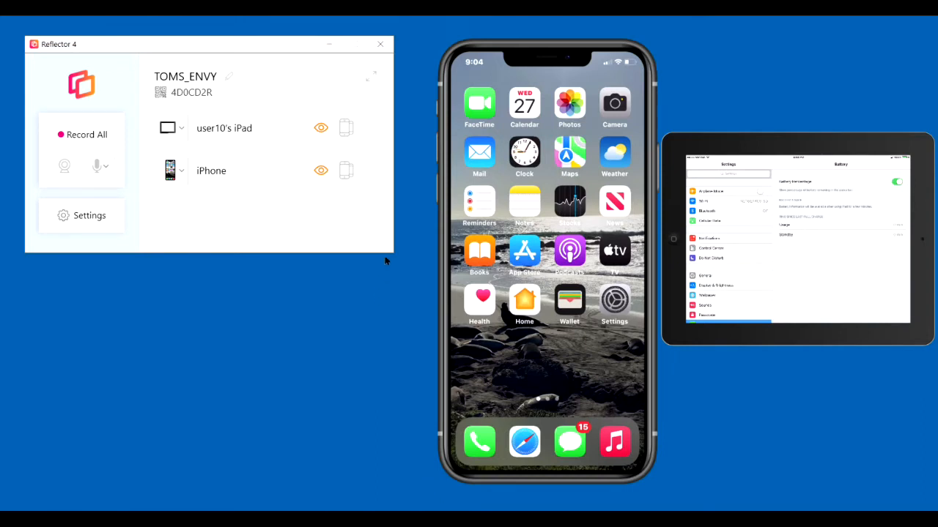
Step: Bring up Reflector 4's settings menu from the main window
{"action": "left_click", "coordinate": [100, 215]}
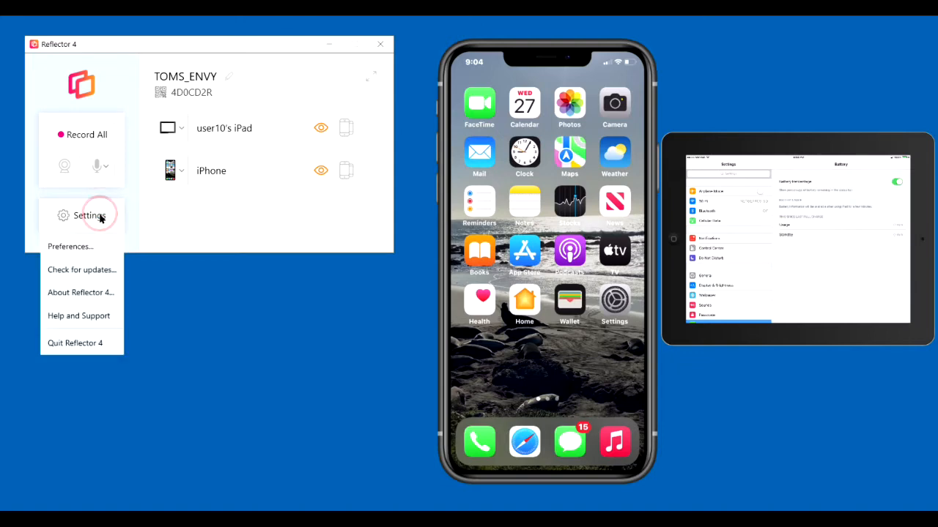
Step: In Preferences, stop using the system name and apply the new broadcast name 'Tom's new desktop'
{"action": "left_click", "coordinate": [88, 248]}
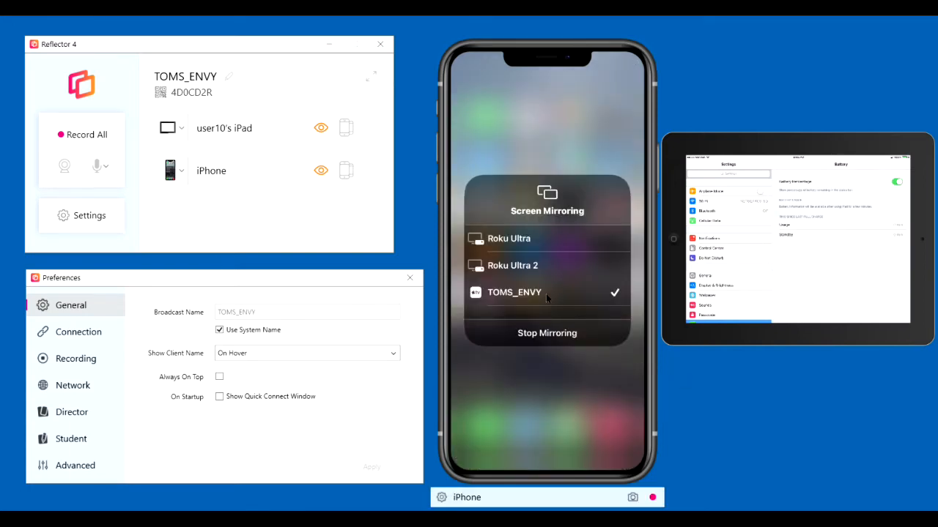
{"action": "left_click", "coordinate": [220, 330]}
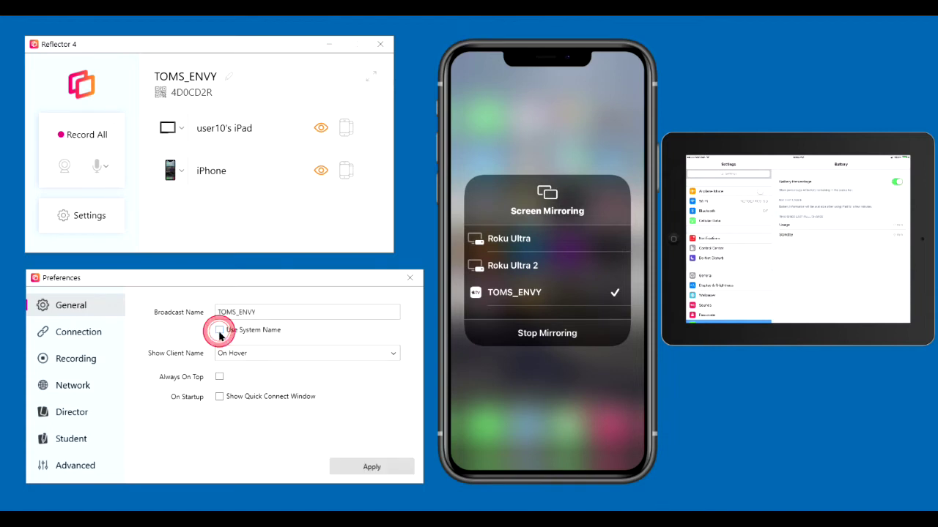
{"action": "double_click", "coordinate": [265, 312]}
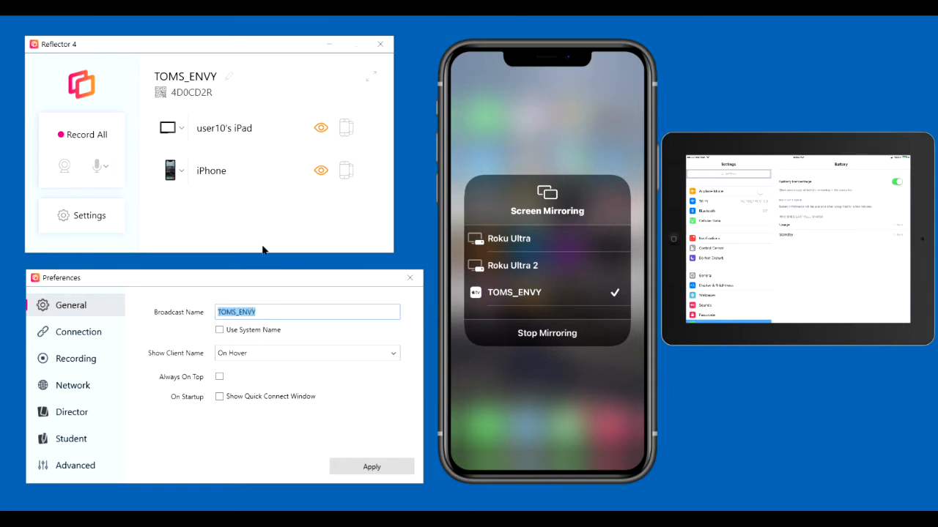
{"action": "type", "text": "Tom's new desktop"}
{"action": "left_click", "coordinate": [371, 467]}
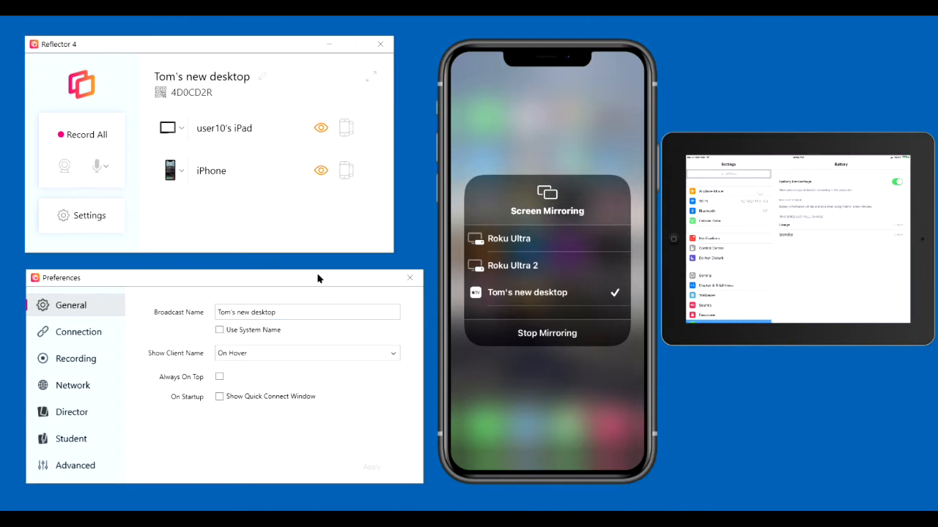
Step: Restore Use System Name so the broadcast name is TOMS_ENVY again, and apply
{"action": "left_click", "coordinate": [220, 331]}
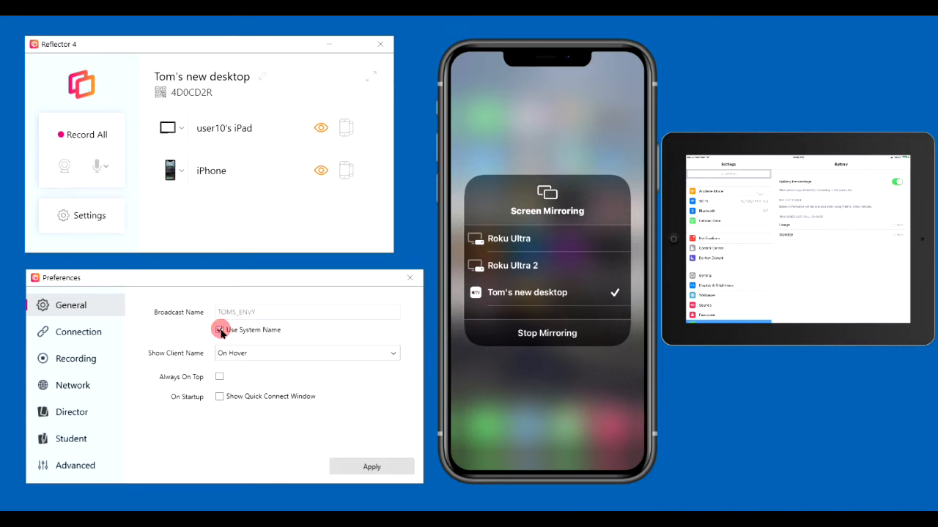
{"action": "key", "text": "Return"}
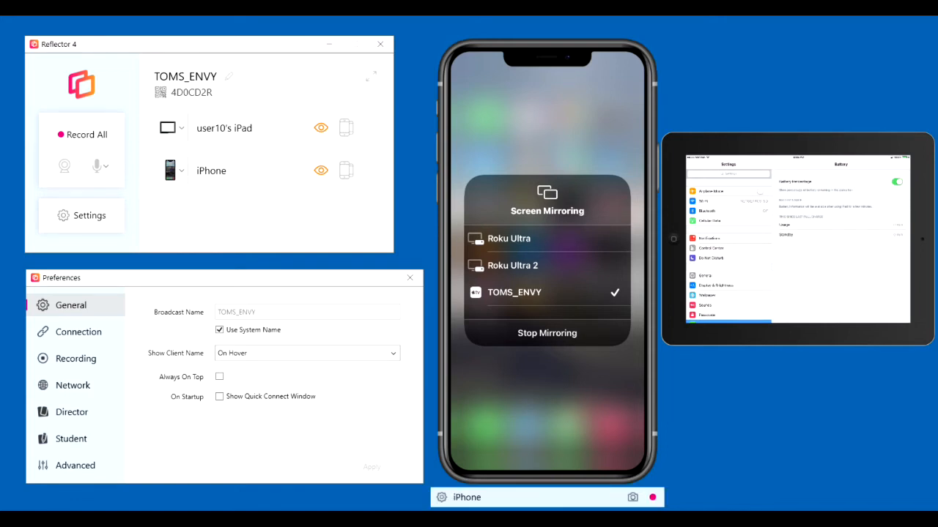
Step: Set Show Client Name to Always and apply, so name bars appear under both mirrors
{"action": "left_click", "coordinate": [393, 355]}
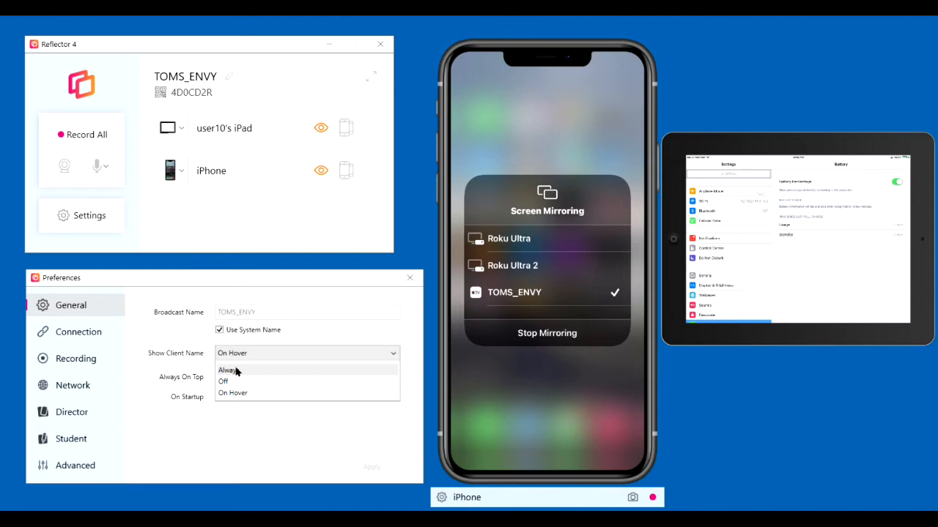
{"action": "left_click", "coordinate": [237, 372]}
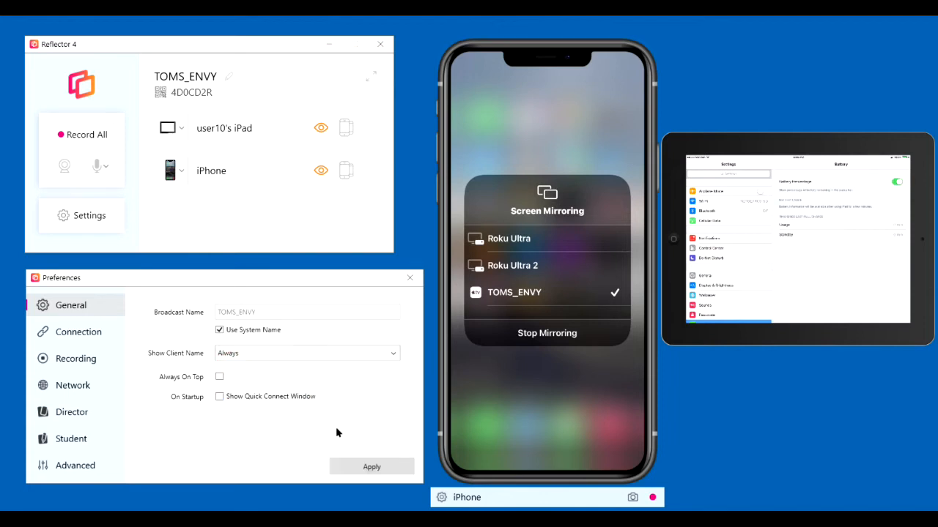
{"action": "left_click", "coordinate": [373, 466]}
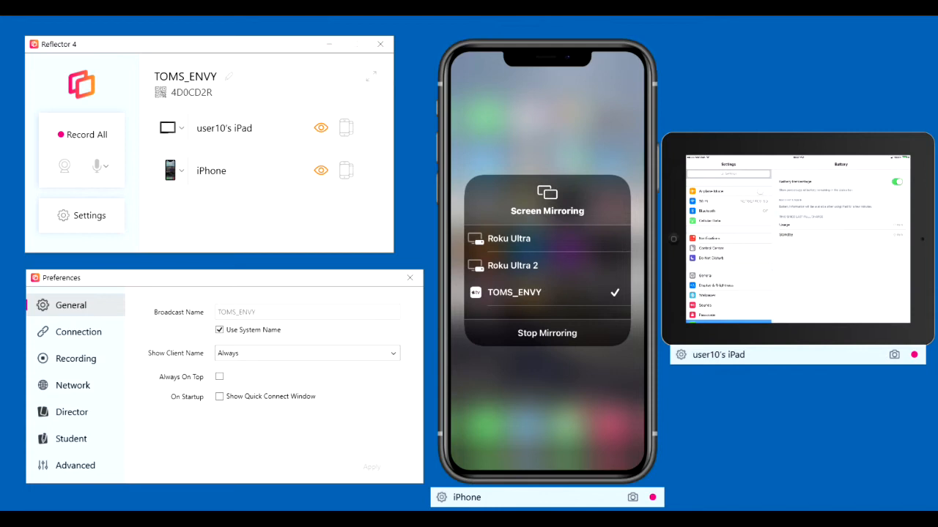
{"action": "left_click_drag", "start_coordinate": [30, 83], "coordinate": [710, 179]}
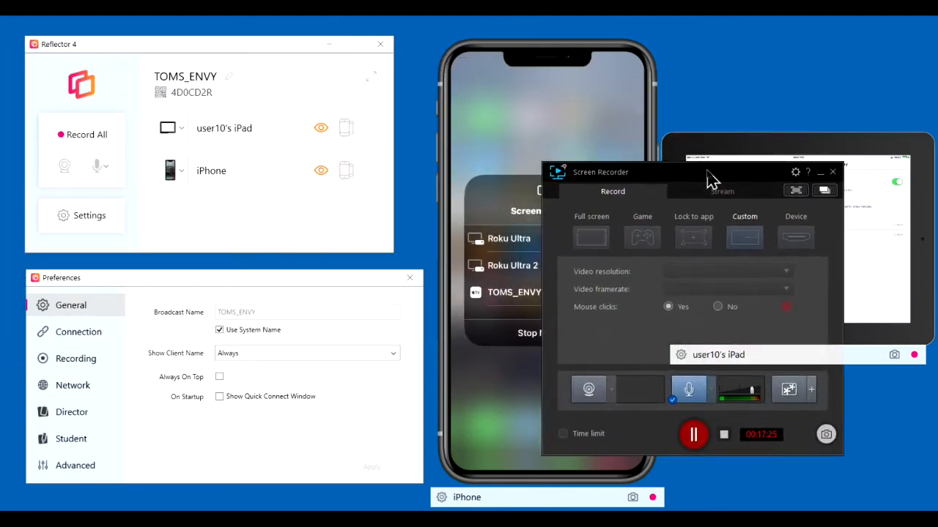
{"action": "left_click_drag", "start_coordinate": [711, 179], "coordinate": [14, 143]}
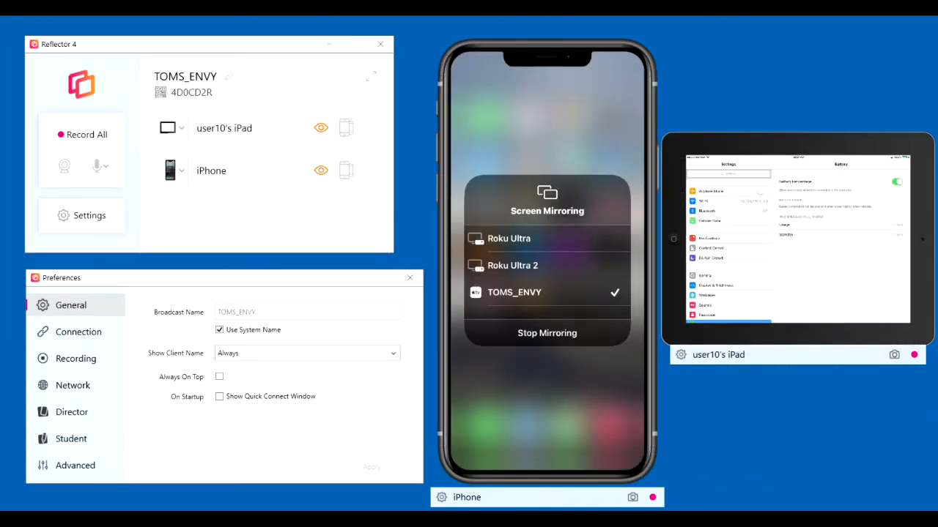
{"action": "left_click", "coordinate": [219, 377]}
{"action": "left_click", "coordinate": [367, 467]}
{"action": "mouse_move", "coordinate": [329, 122]}
{"action": "left_mouse_down"}
{"action": "mouse_move", "coordinate": [762, 147]}
{"action": "mouse_move", "coordinate": [7, 132]}
{"action": "left_mouse_up"}
{"action": "left_click", "coordinate": [219, 377]}
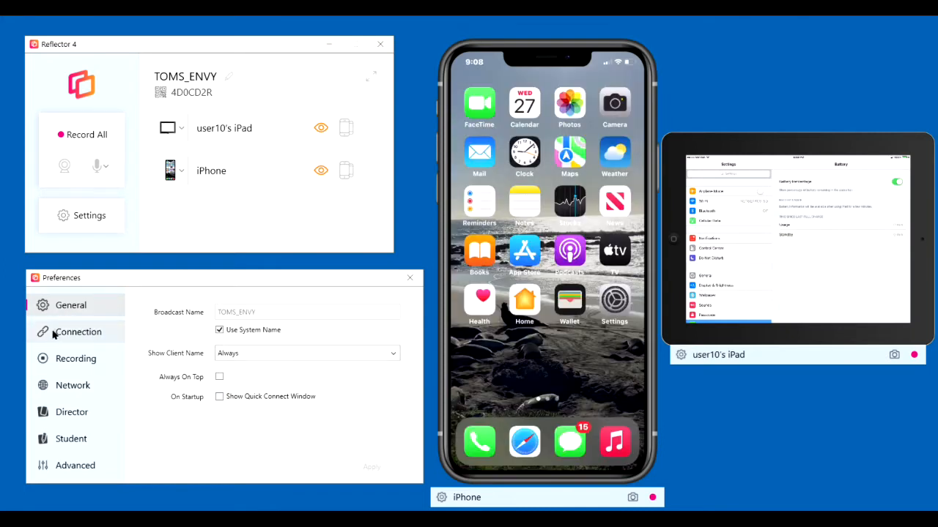
{"action": "left_click", "coordinate": [59, 333]}
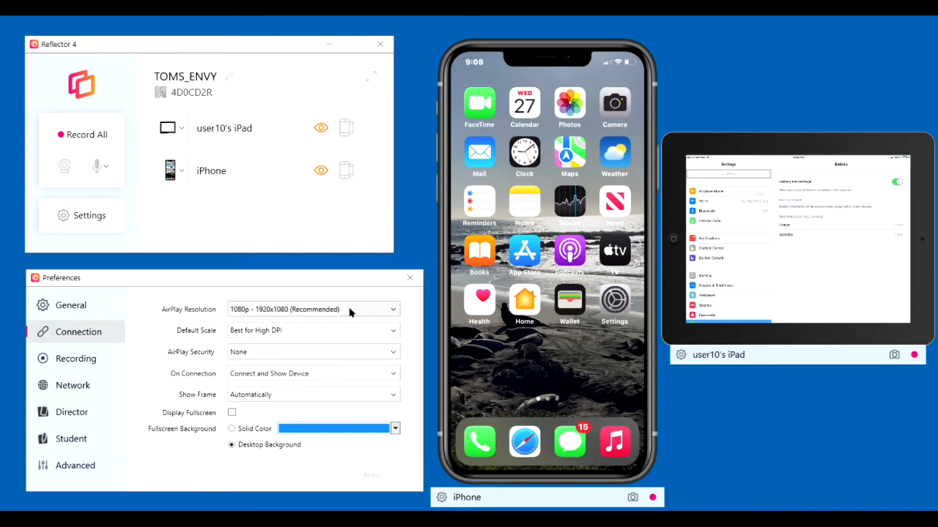
Step: Review the AirPlay Resolution and Default Scale choices, leaving 1080p and Best for High DPI unchanged
{"action": "left_click", "coordinate": [393, 309]}
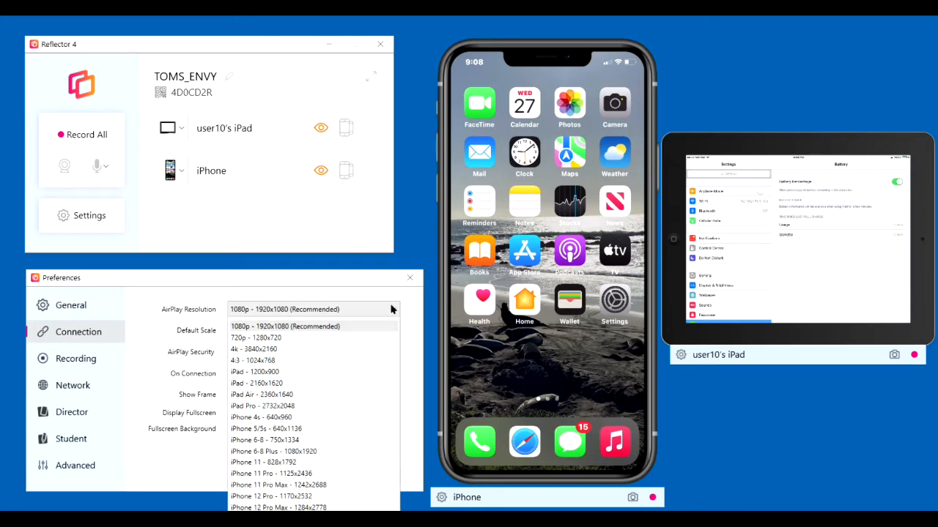
{"action": "left_click", "coordinate": [392, 309]}
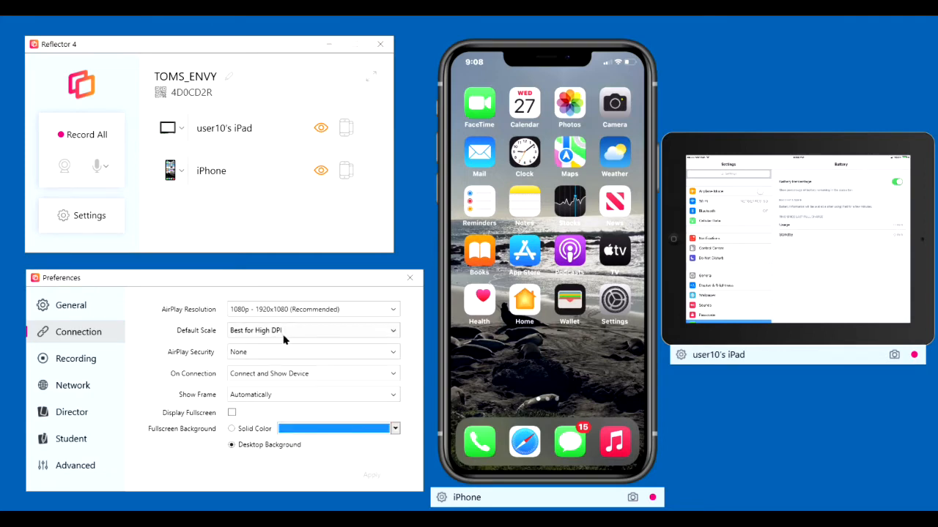
{"action": "left_click", "coordinate": [392, 331]}
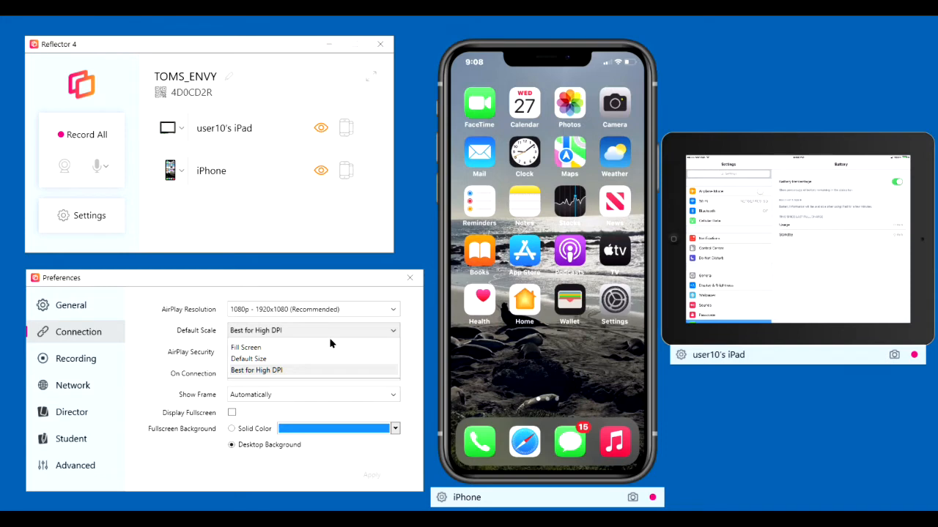
{"action": "left_click", "coordinate": [297, 331]}
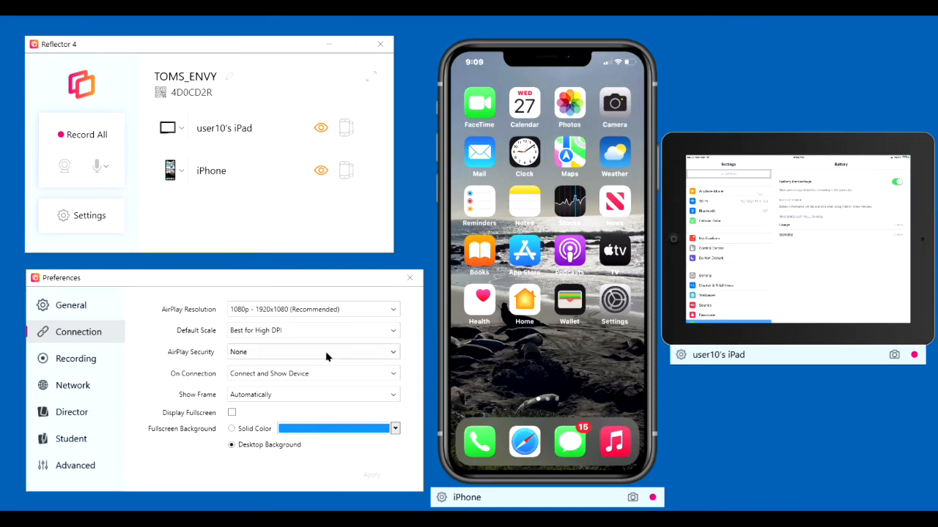
{"action": "left_click", "coordinate": [313, 353]}
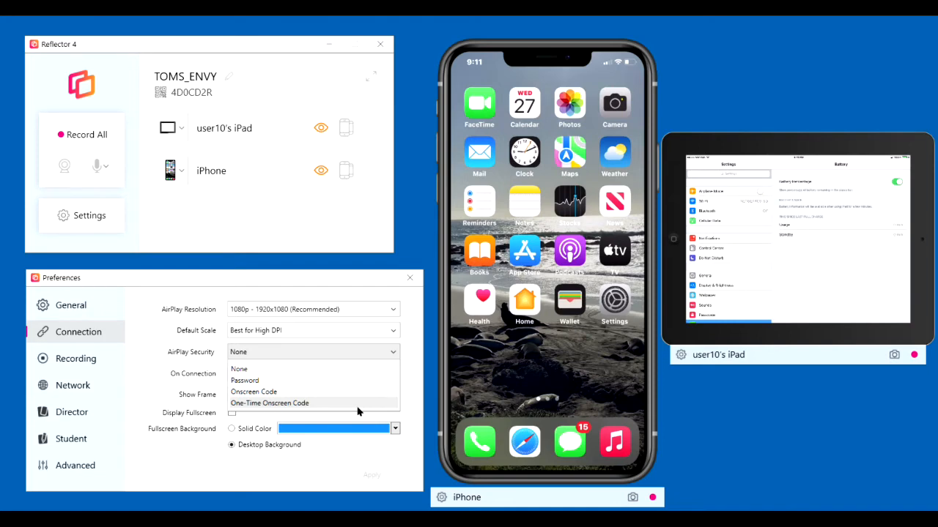
{"action": "key", "text": "Escape"}
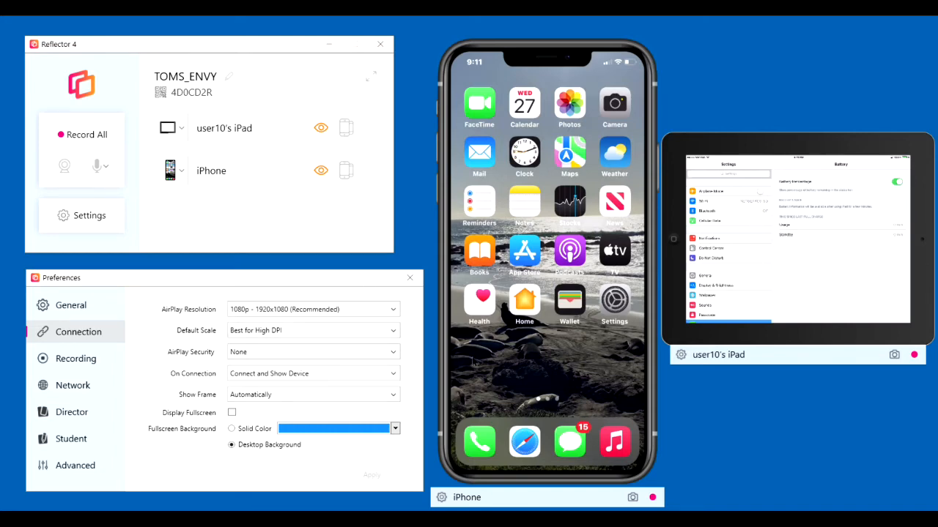
{"action": "left_click", "coordinate": [394, 395]}
{"action": "left_click", "coordinate": [766, 431]}
{"action": "left_click", "coordinate": [442, 497]}
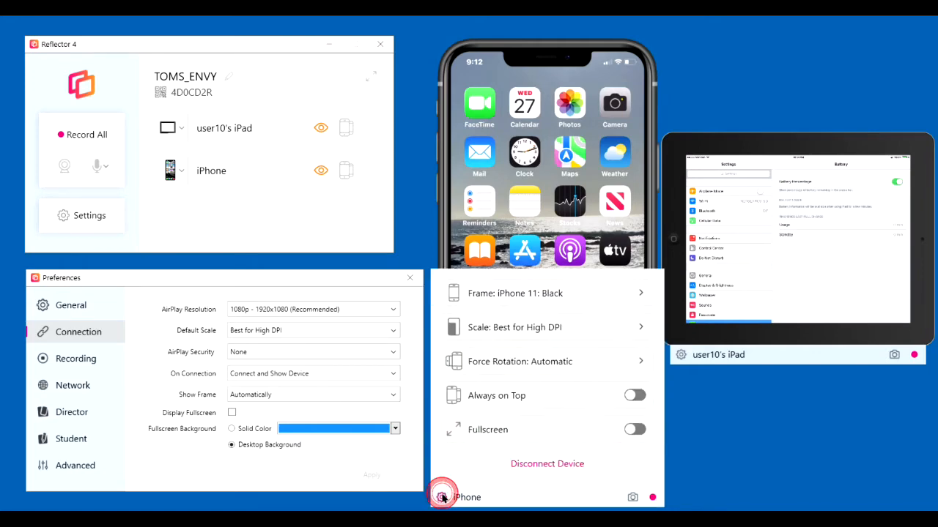
{"action": "left_click", "coordinate": [642, 291]}
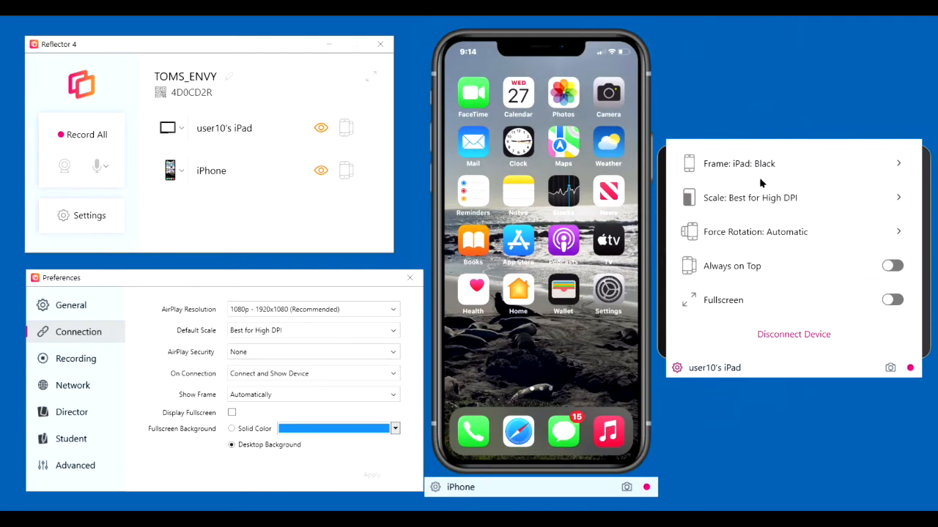
{"action": "left_click", "coordinate": [798, 163]}
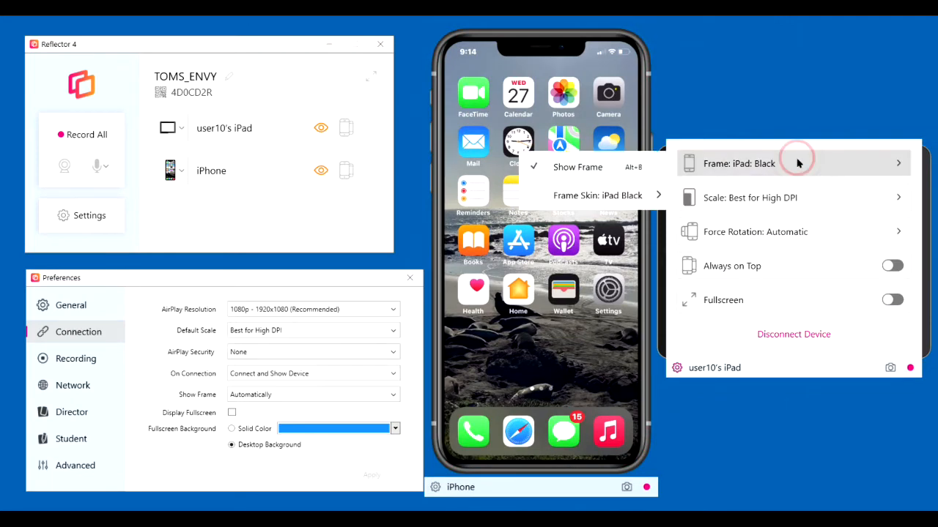
{"action": "left_click", "coordinate": [624, 199]}
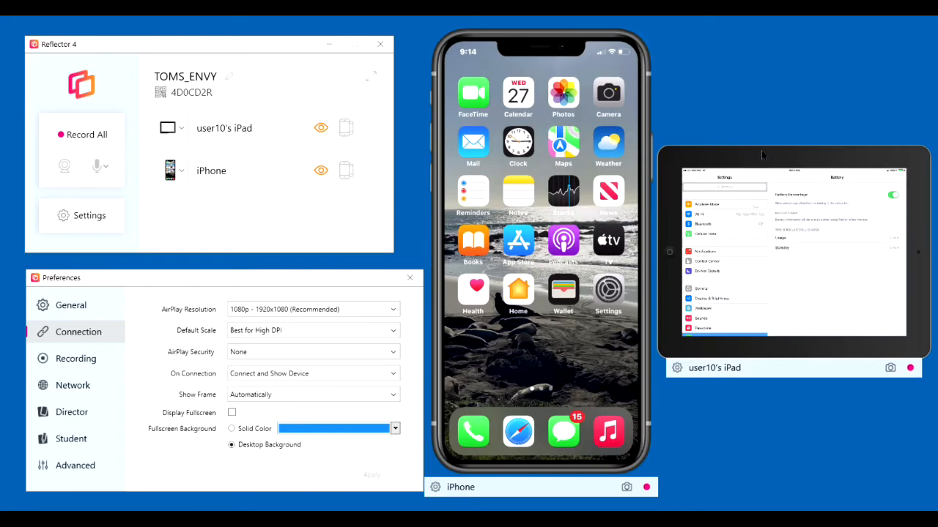
Step: Shrink the iPhone mirror slightly and move the iPad mirror lower on the desktop
{"action": "mouse_move", "coordinate": [760, 150]}
{"action": "left_mouse_down"}
{"action": "mouse_move", "coordinate": [749, 167]}
{"action": "mouse_move", "coordinate": [749, 153]}
{"action": "left_mouse_up"}
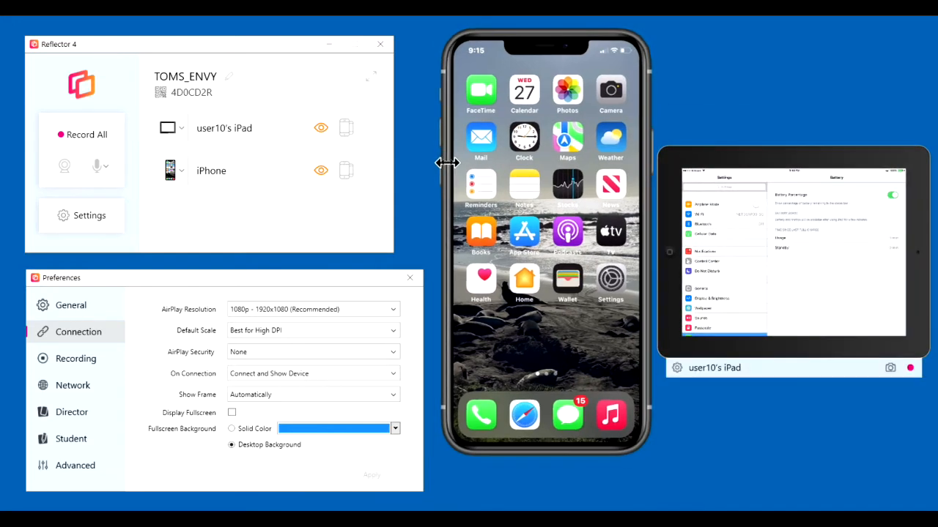
{"action": "mouse_move", "coordinate": [433, 166]}
{"action": "left_mouse_down"}
{"action": "mouse_move", "coordinate": [453, 165]}
{"action": "mouse_move", "coordinate": [442, 171]}
{"action": "left_mouse_up"}
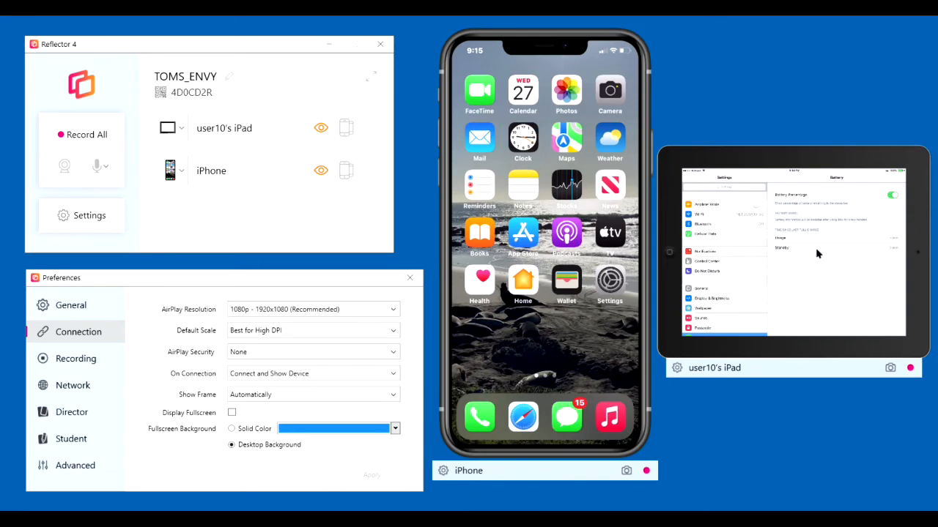
{"action": "mouse_move", "coordinate": [801, 260]}
{"action": "left_mouse_down"}
{"action": "mouse_move", "coordinate": [809, 334]}
{"action": "mouse_move", "coordinate": [815, 272]}
{"action": "left_mouse_up"}
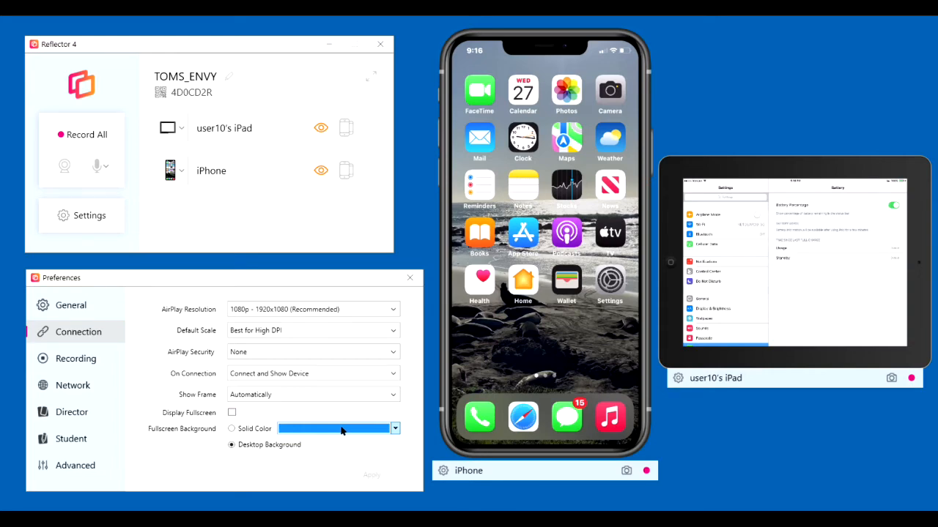
Step: Glance at the solid background colour choices, then switch Preferences to the Recording settings
{"action": "left_click", "coordinate": [396, 428]}
{"action": "left_click", "coordinate": [75, 358]}
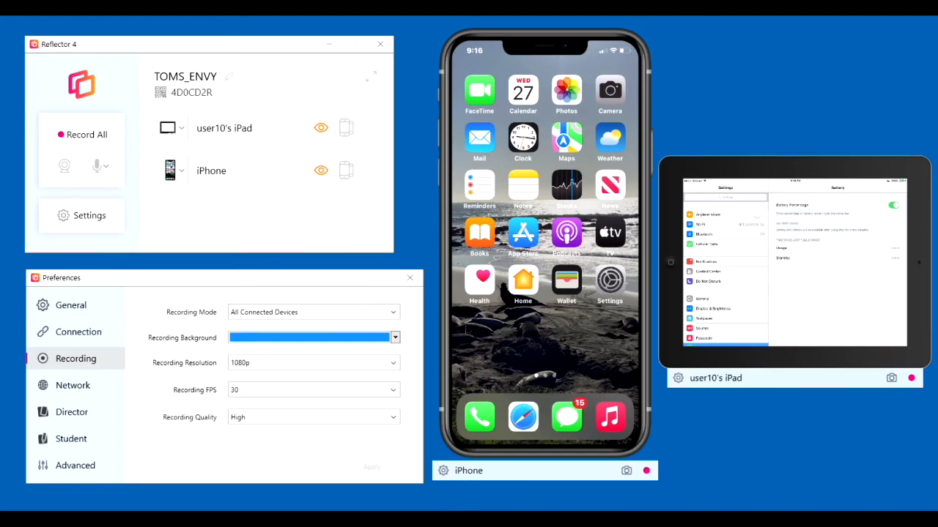
{"action": "left_click", "coordinate": [393, 313]}
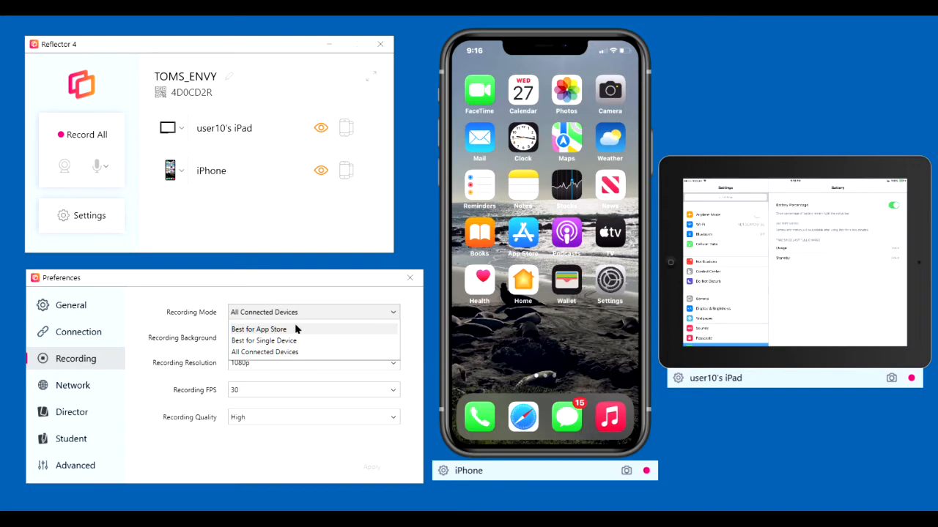
{"action": "left_click", "coordinate": [336, 449]}
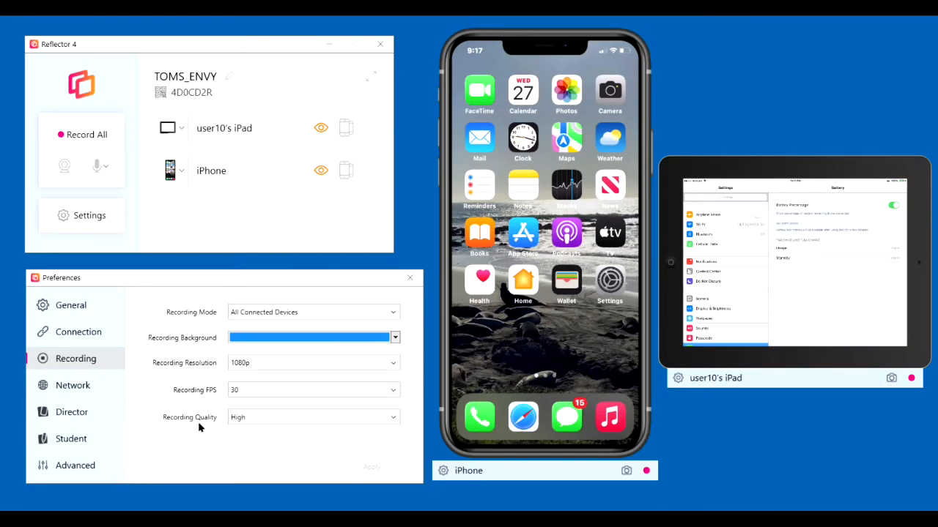
{"action": "left_click", "coordinate": [390, 419]}
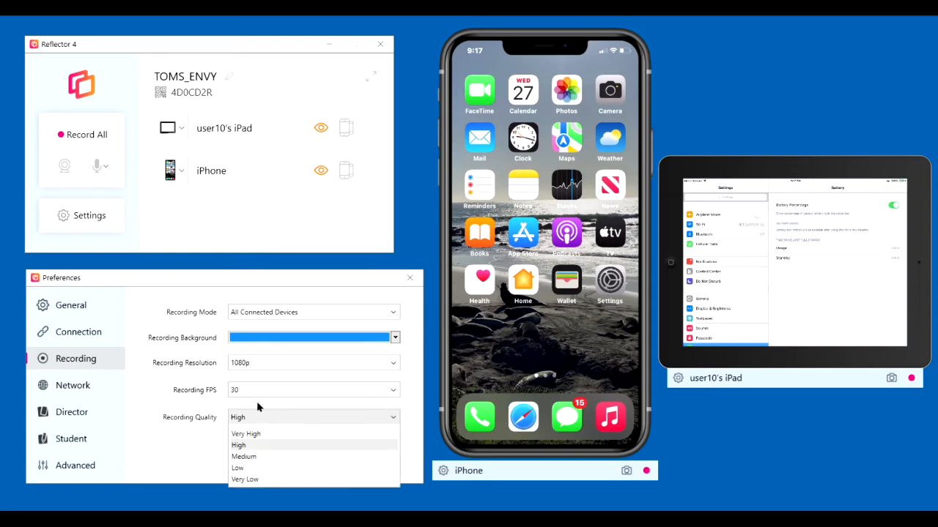
{"action": "left_click", "coordinate": [172, 439]}
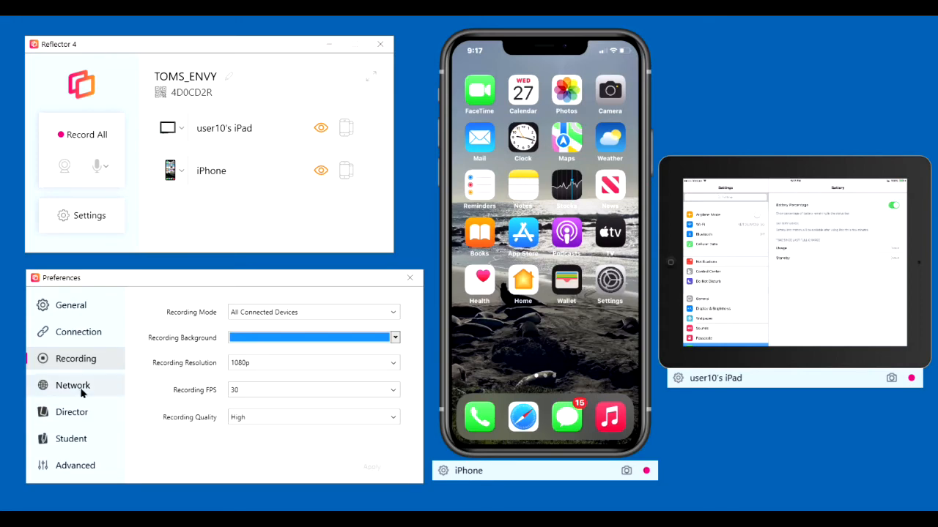
{"action": "left_click", "coordinate": [78, 466]}
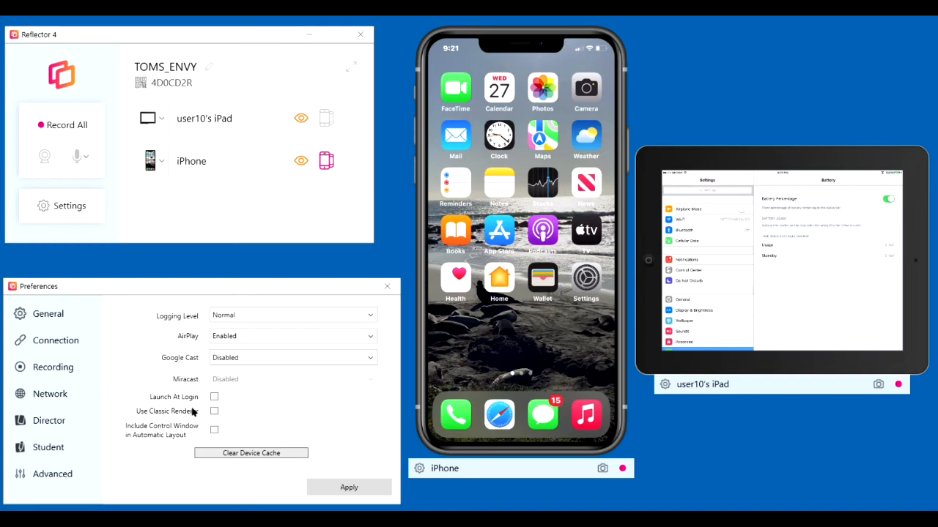
Step: Enable Include Control Window in Automatic Layout in Advanced preferences and apply
{"action": "mouse_move", "coordinate": [242, 128]}
{"action": "left_click", "coordinate": [214, 429]}
{"action": "left_click", "coordinate": [348, 488]}
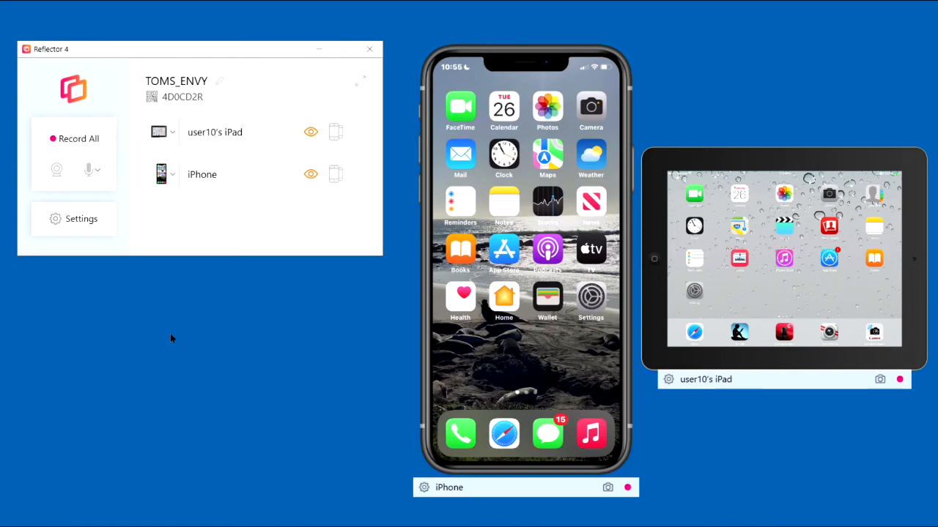
Step: Add the webcam as a video source in the control window
{"action": "left_click", "coordinate": [58, 170]}
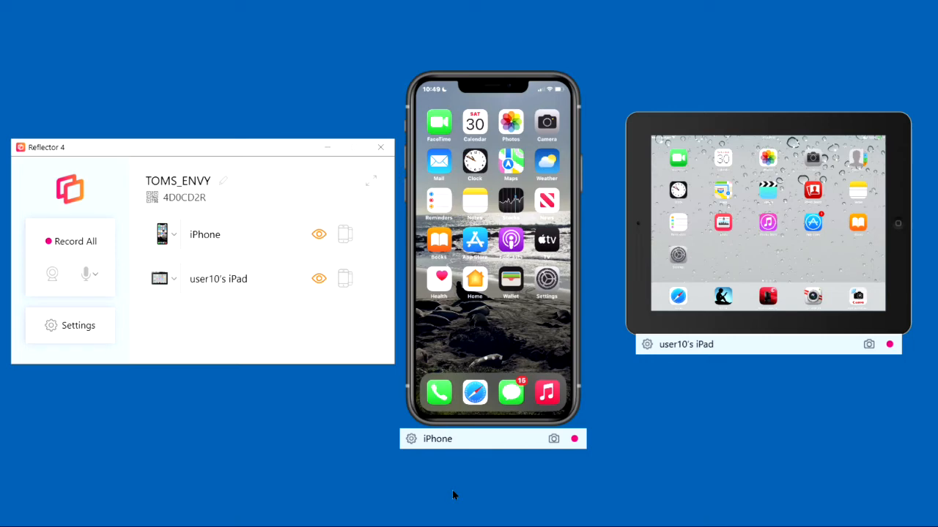
Step: Set the iPhone mirror's scale to Best for High DPI and show its Force Rotation choices
{"action": "left_click", "coordinate": [411, 439]}
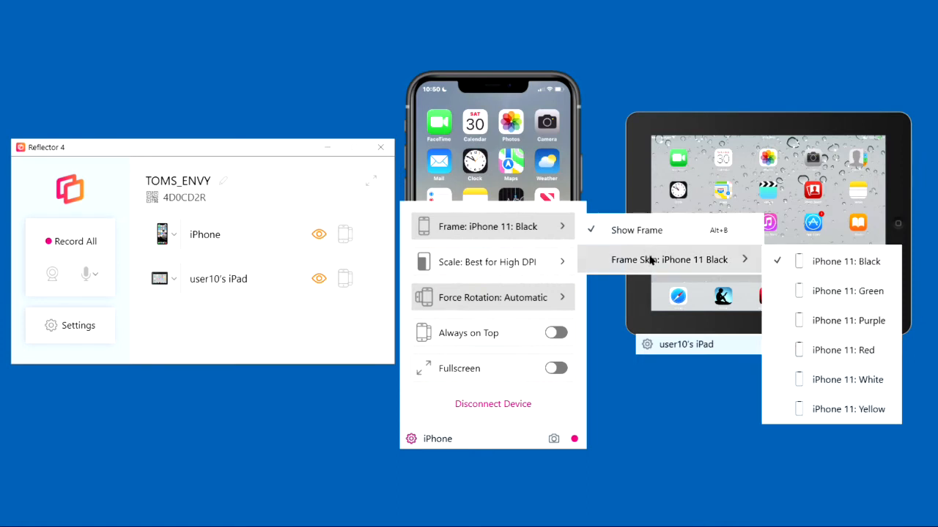
{"action": "mouse_move", "coordinate": [493, 261]}
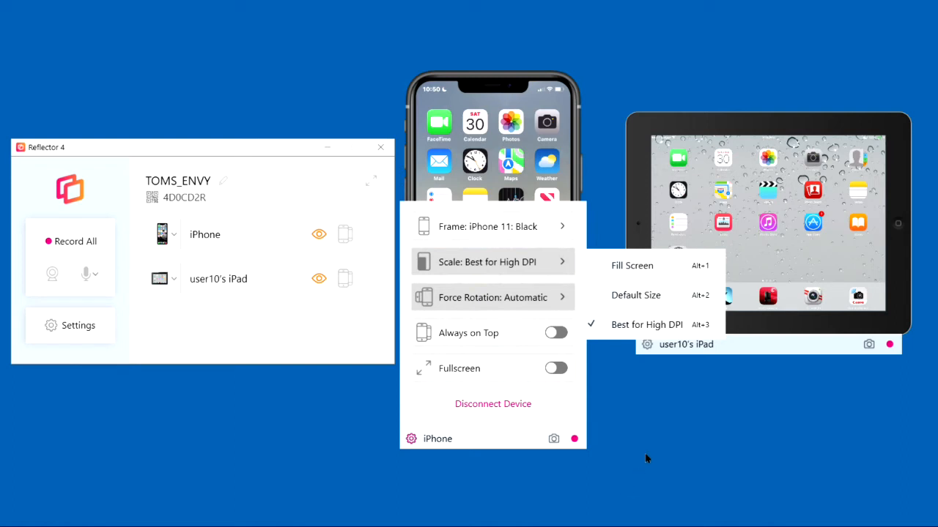
{"action": "left_click", "coordinate": [646, 325]}
{"action": "left_click", "coordinate": [468, 353]}
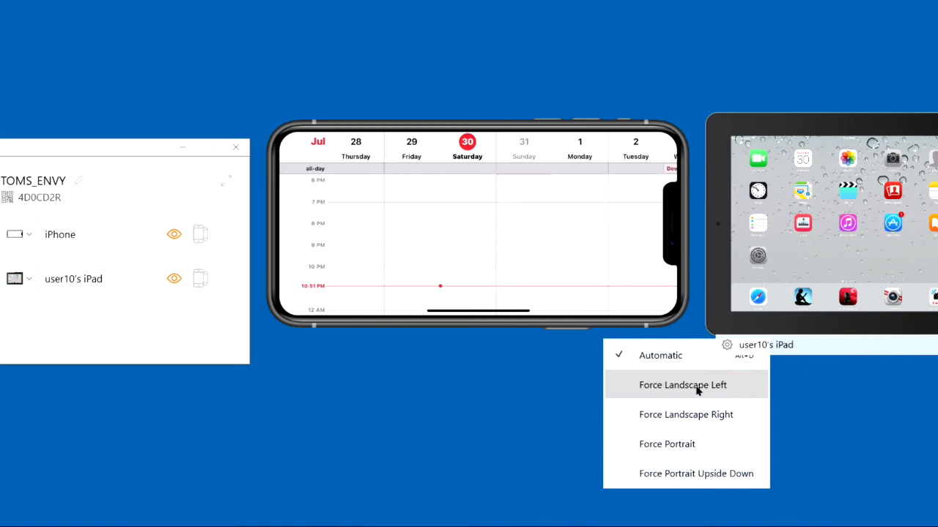
Step: Force the iPhone mirror to landscape left, portrait and upside down, then back to automatic rotation
{"action": "left_click", "coordinate": [697, 390]}
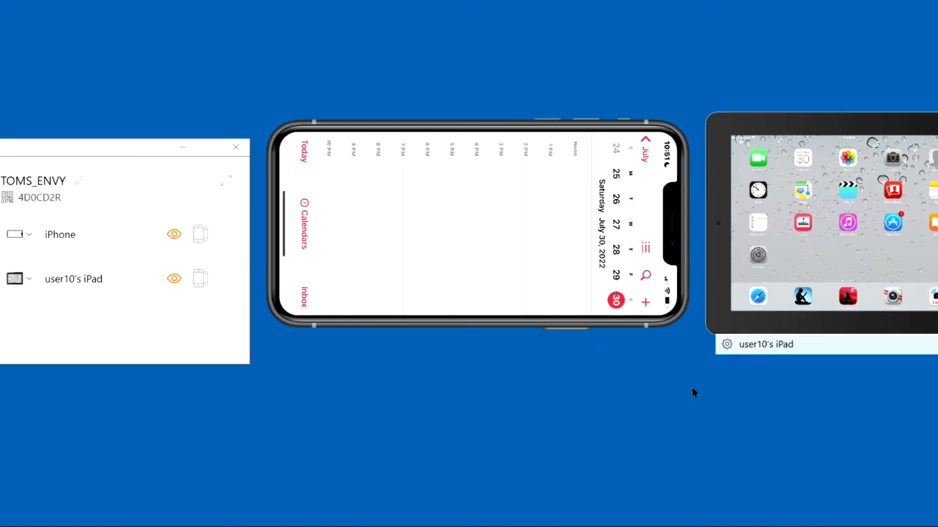
{"action": "right_click", "coordinate": [476, 220]}
{"action": "mouse_move", "coordinate": [459, 197]}
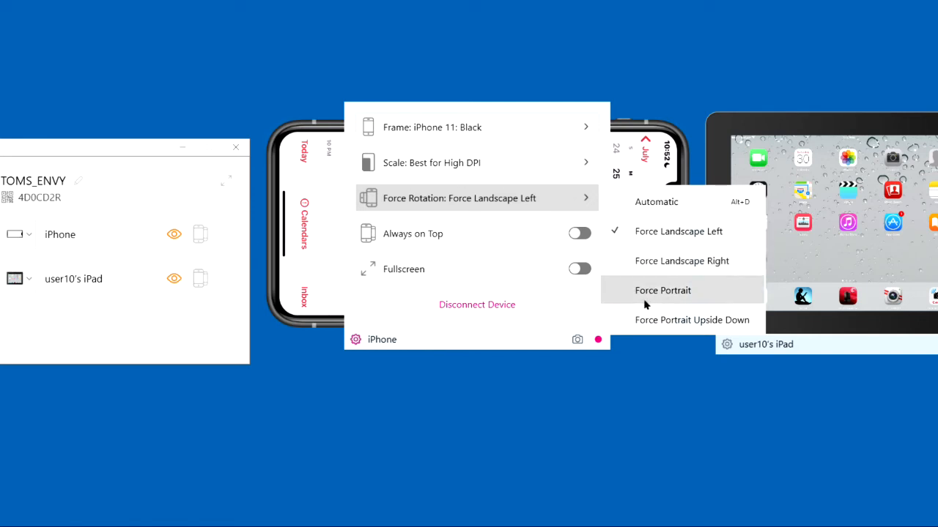
{"action": "left_click", "coordinate": [663, 291]}
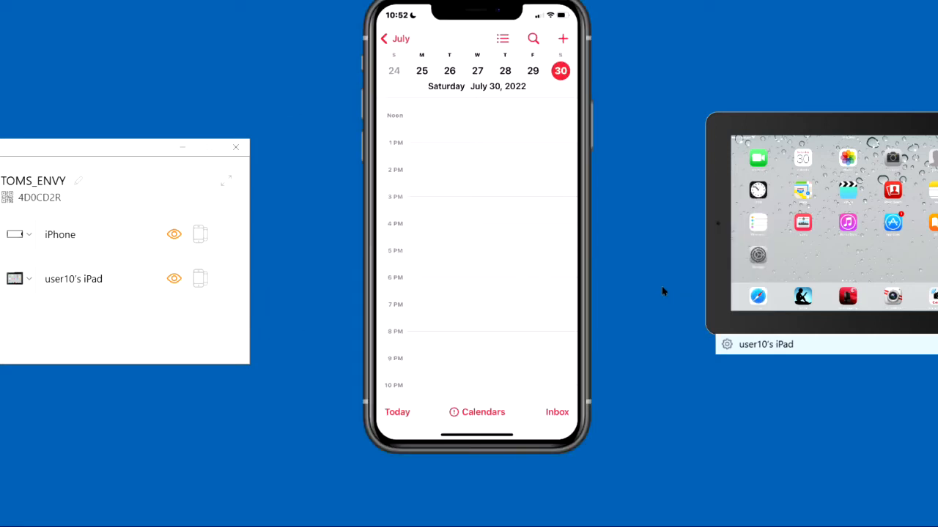
{"action": "left_click", "coordinate": [365, 467]}
{"action": "mouse_move", "coordinate": [455, 326]}
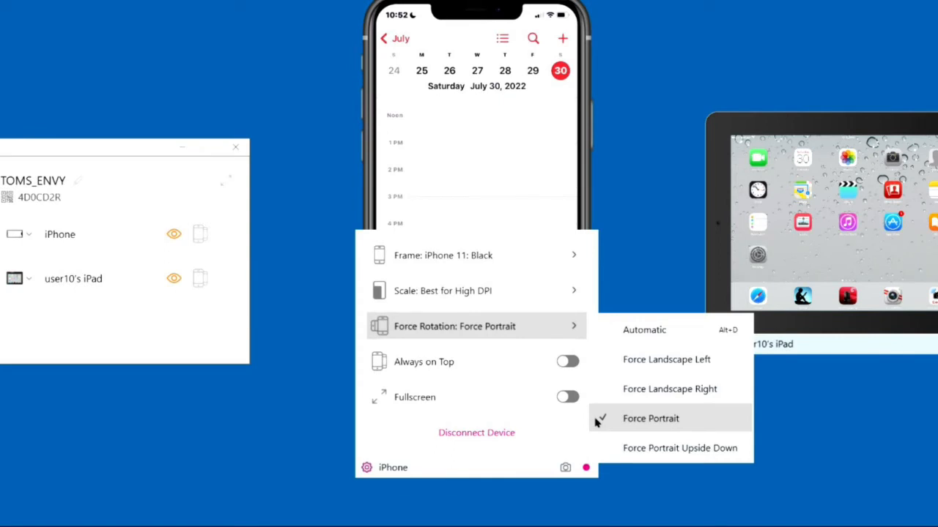
{"action": "left_click", "coordinate": [659, 447]}
{"action": "left_click", "coordinate": [573, 326]}
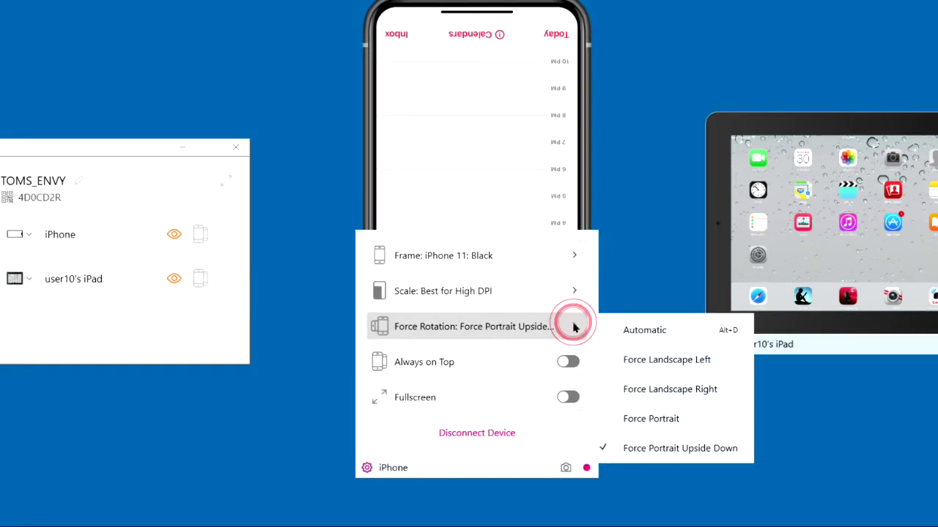
{"action": "left_click", "coordinate": [637, 330]}
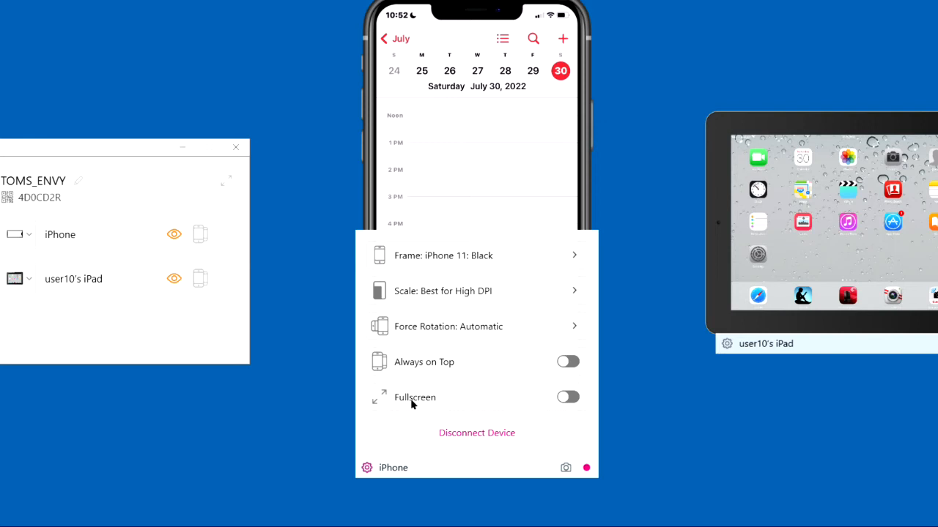
Step: Bring up the iPad mirror's options to disconnect the device
{"action": "left_click", "coordinate": [727, 343]}
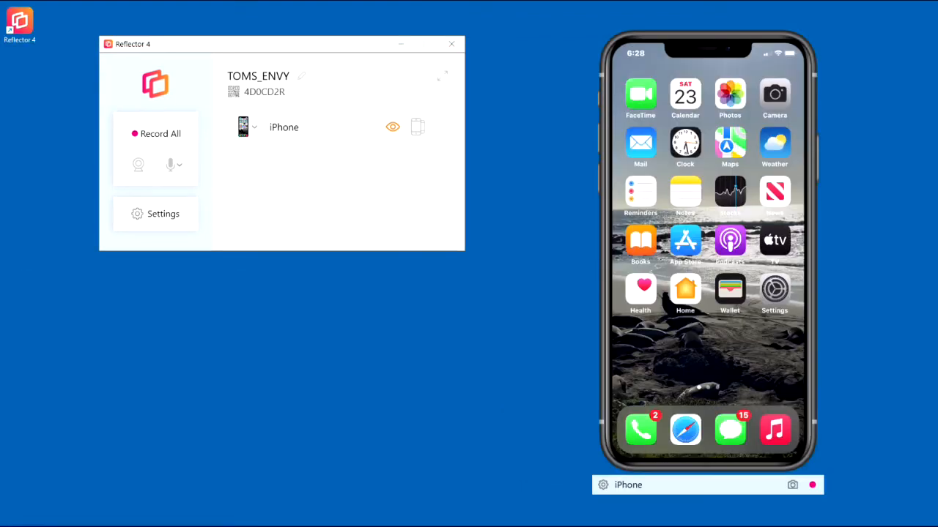
{"action": "left_click", "coordinate": [171, 165]}
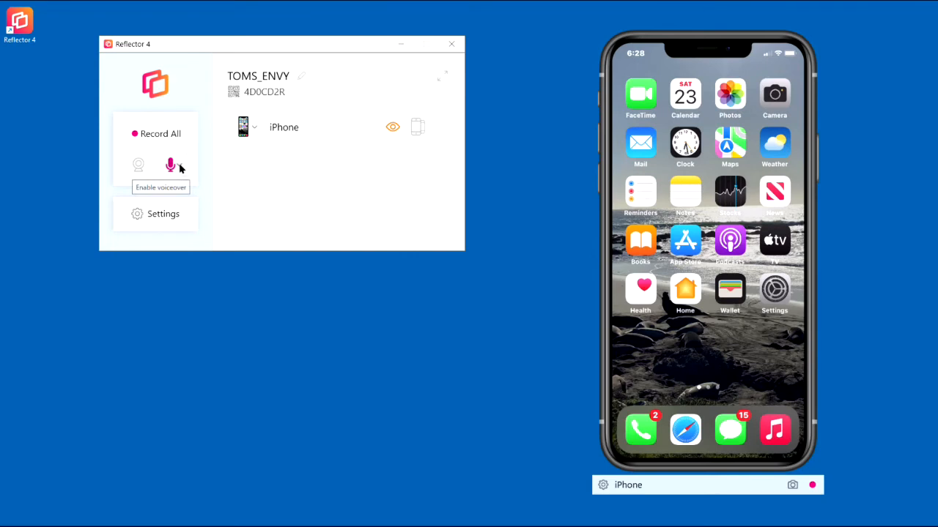
{"action": "left_click", "coordinate": [180, 168]}
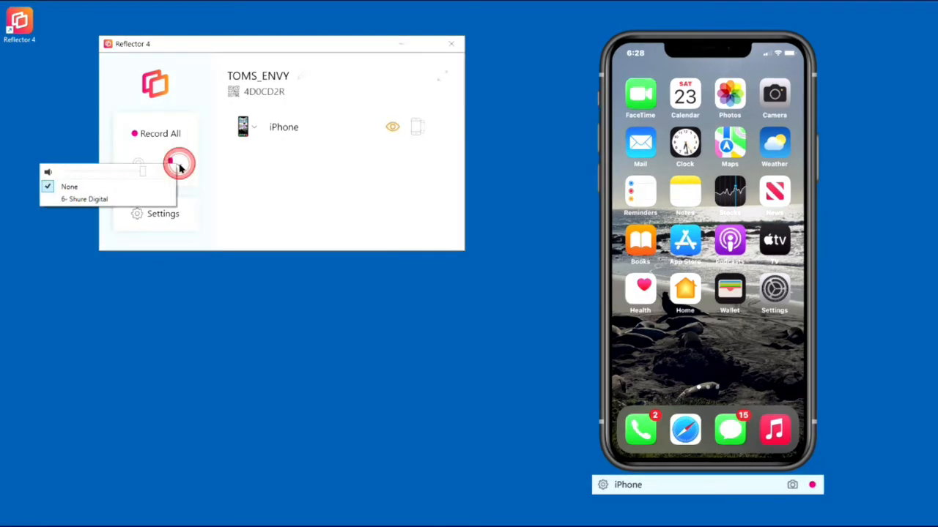
{"action": "left_click", "coordinate": [179, 168]}
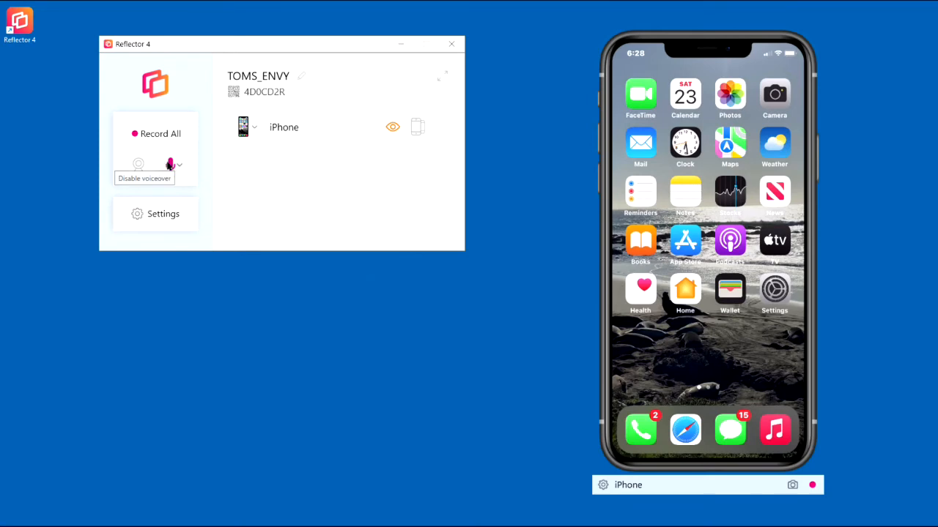
{"action": "left_click", "coordinate": [171, 164]}
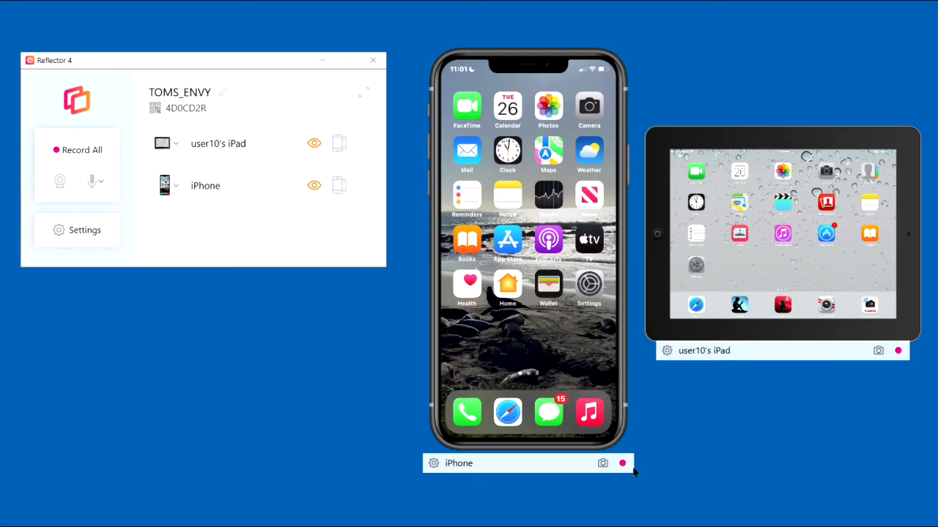
{"action": "left_click", "coordinate": [624, 463]}
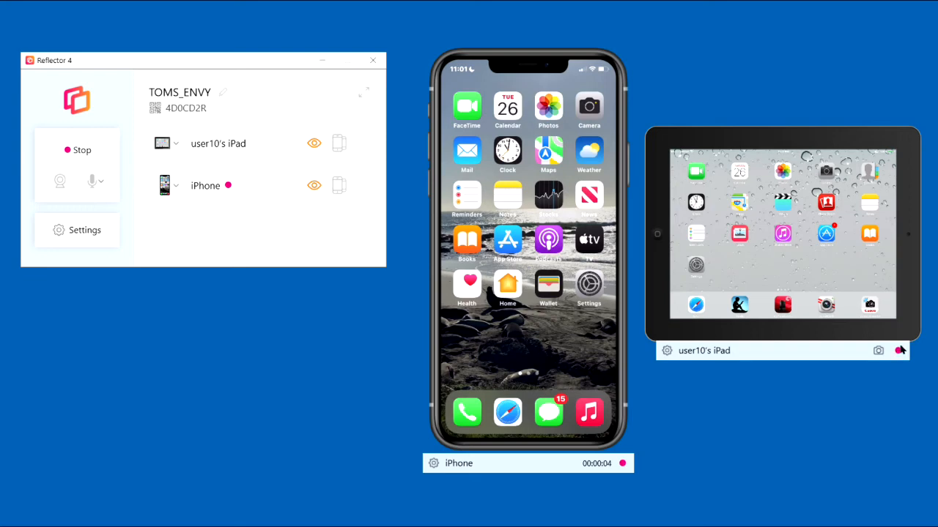
{"action": "left_click", "coordinate": [900, 350]}
{"action": "left_click", "coordinate": [898, 350]}
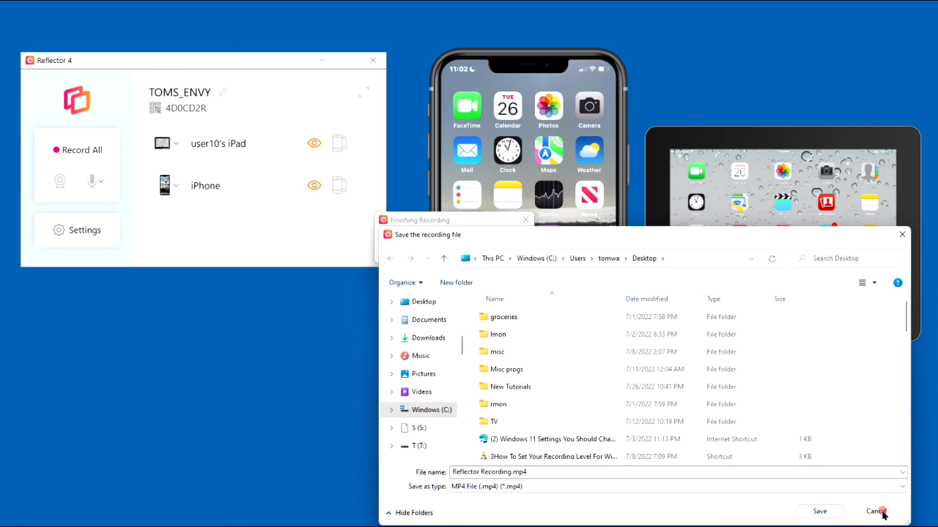
{"action": "left_click", "coordinate": [876, 511]}
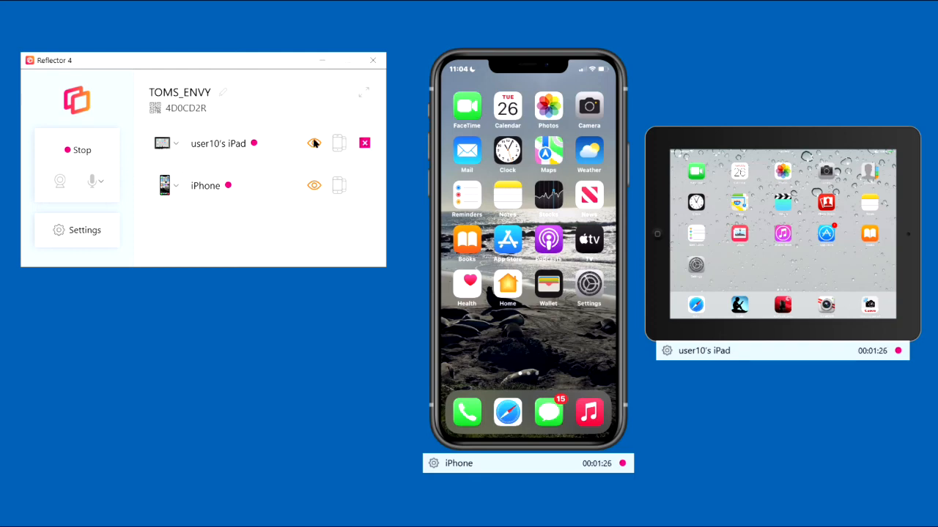
Step: Hide the iPad and iPhone mirrors while recording, then show both again
{"action": "mouse_move", "coordinate": [218, 143]}
{"action": "left_click", "coordinate": [314, 143]}
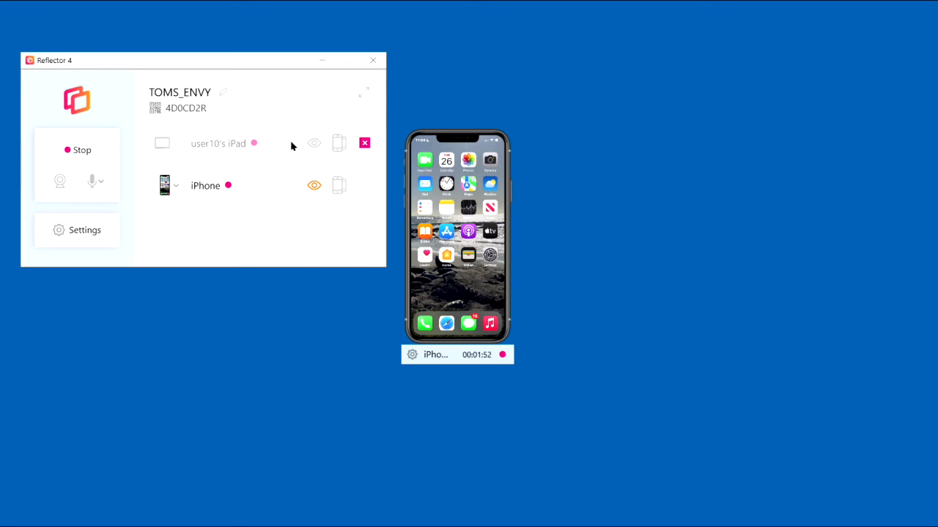
{"action": "mouse_move", "coordinate": [241, 185]}
{"action": "left_click", "coordinate": [313, 186]}
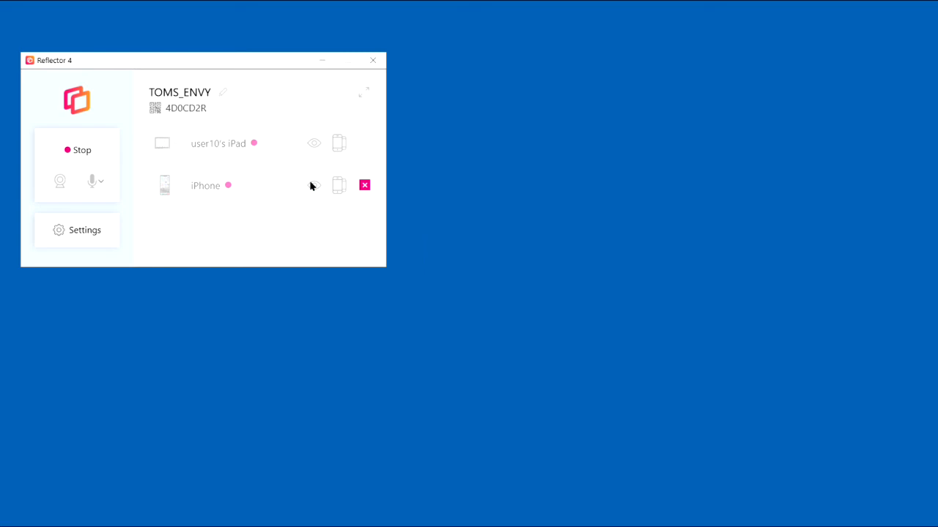
{"action": "left_click", "coordinate": [313, 144]}
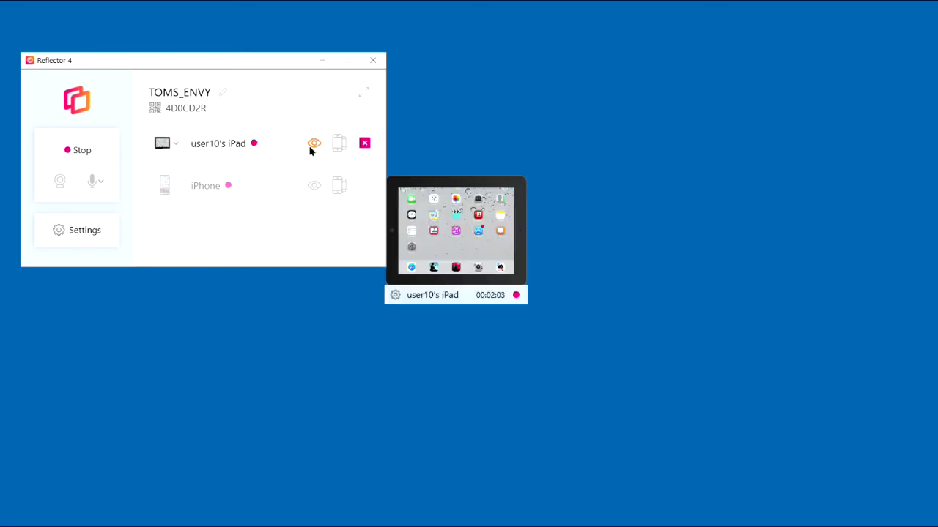
{"action": "left_click", "coordinate": [313, 185]}
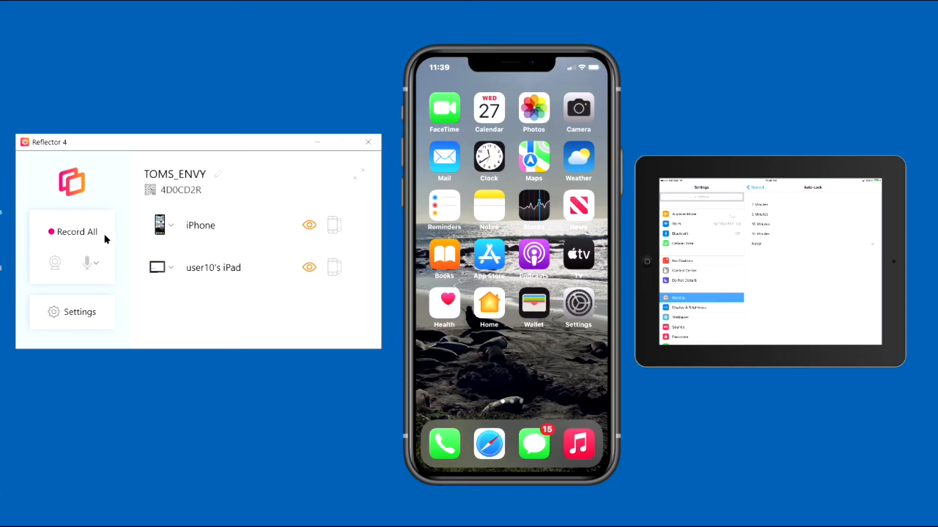
Step: Record both devices at once with Record All, hiding and re-showing the iPad mirror mid-recording
{"action": "left_click", "coordinate": [77, 231]}
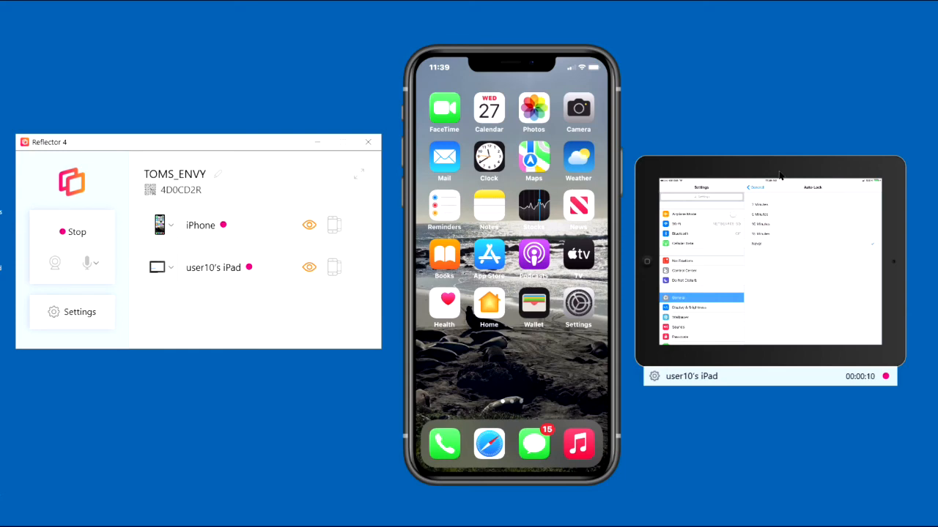
{"action": "left_click", "coordinate": [308, 267]}
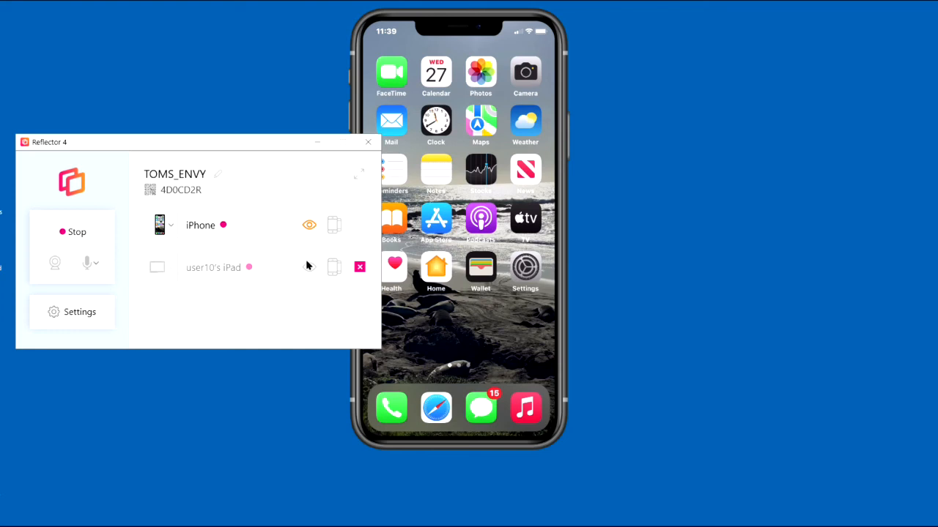
{"action": "left_click", "coordinate": [308, 268]}
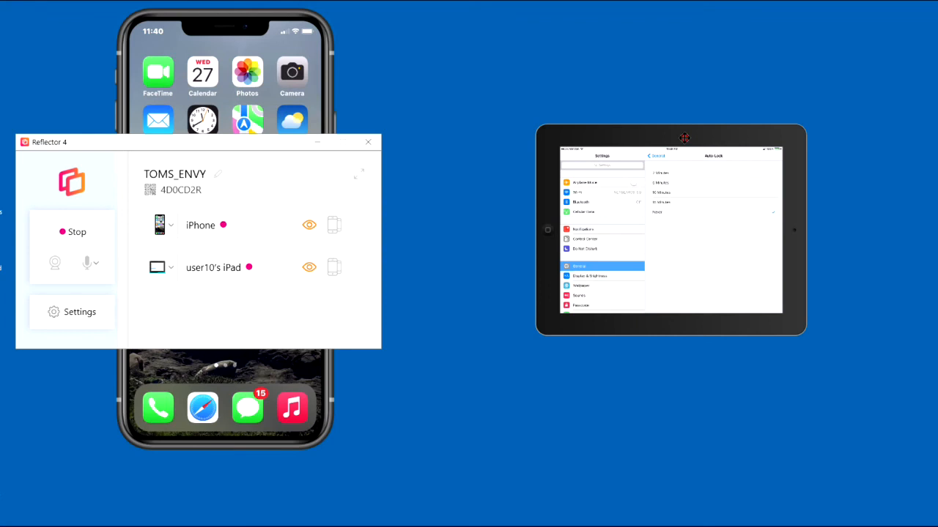
Step: Move the iPad mirror right and the iPhone mirror to centre, then stop the iPhone recording
{"action": "left_click_drag", "start_coordinate": [684, 138], "coordinate": [803, 149]}
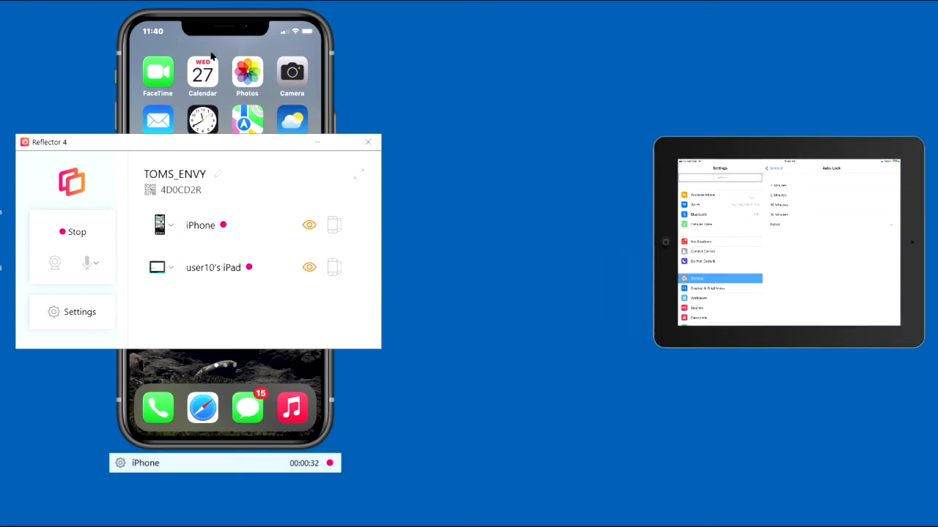
{"action": "left_click_drag", "start_coordinate": [228, 70], "coordinate": [389, 126]}
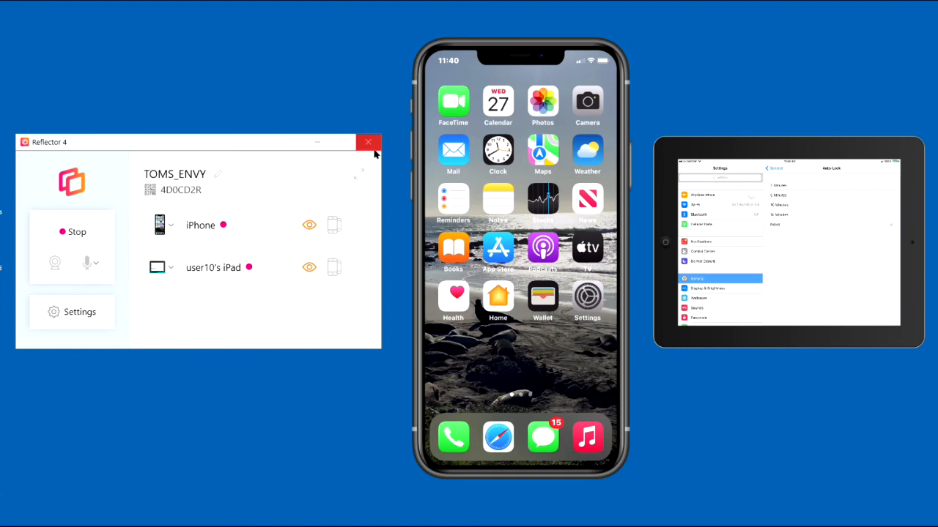
{"action": "left_click", "coordinate": [625, 493]}
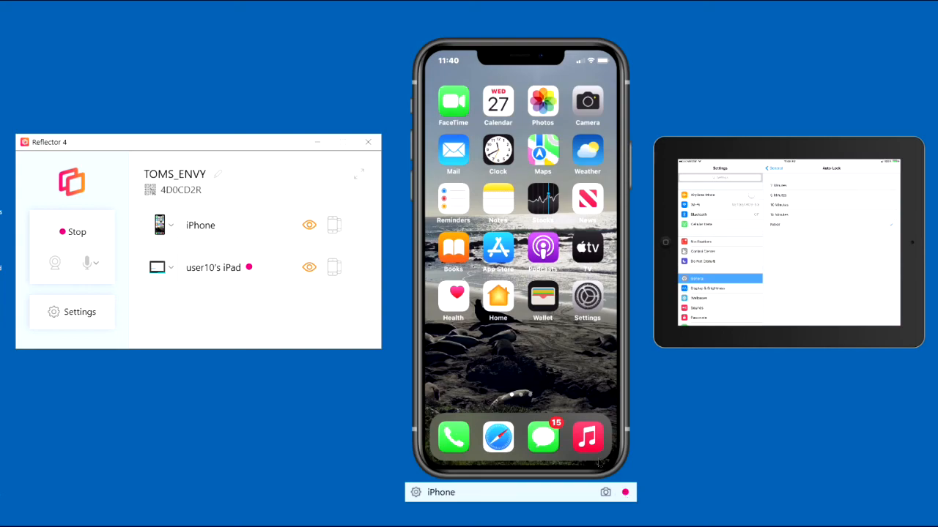
{"action": "left_click", "coordinate": [624, 492]}
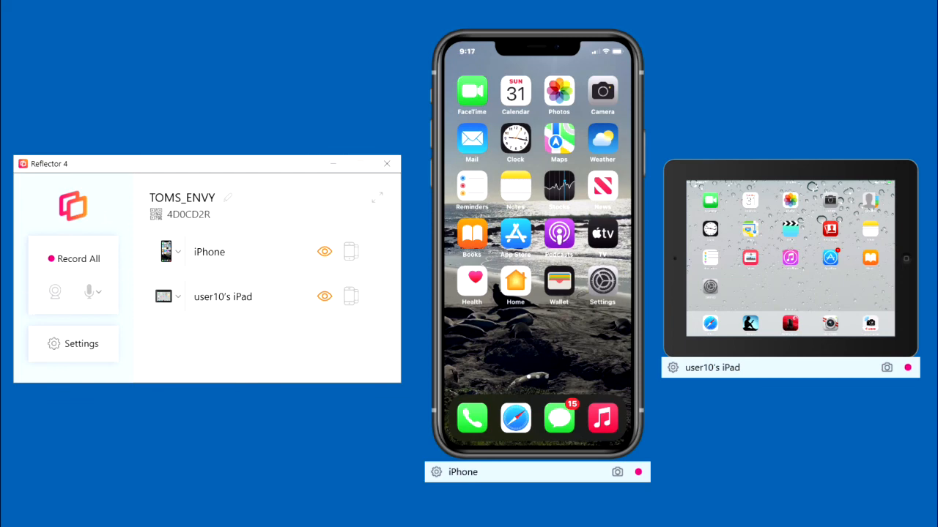
Step: Drag the iPhone mirror from the top-left corner down onto the desktop beside the iPad
{"action": "mouse_move", "coordinate": [38, 25]}
{"action": "left_mouse_down"}
{"action": "mouse_move", "coordinate": [134, 91]}
{"action": "mouse_move", "coordinate": [297, 125]}
{"action": "left_mouse_up"}
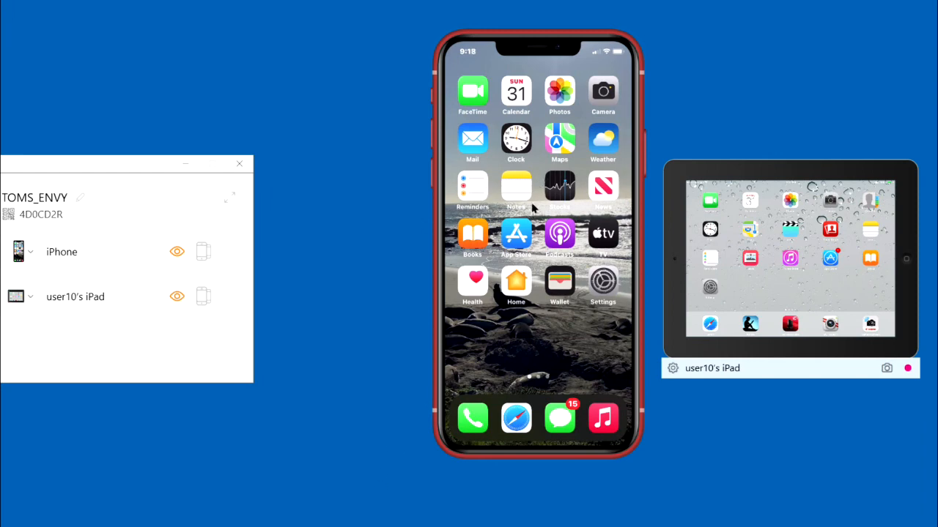
Step: Centre and enlarge the iPhone mirror, push the iPad mirror to the right edge, main window at left
{"action": "mouse_move", "coordinate": [533, 209]}
{"action": "left_mouse_down"}
{"action": "mouse_move", "coordinate": [483, 178]}
{"action": "mouse_move", "coordinate": [551, 220]}
{"action": "mouse_move", "coordinate": [529, 209]}
{"action": "left_mouse_up"}
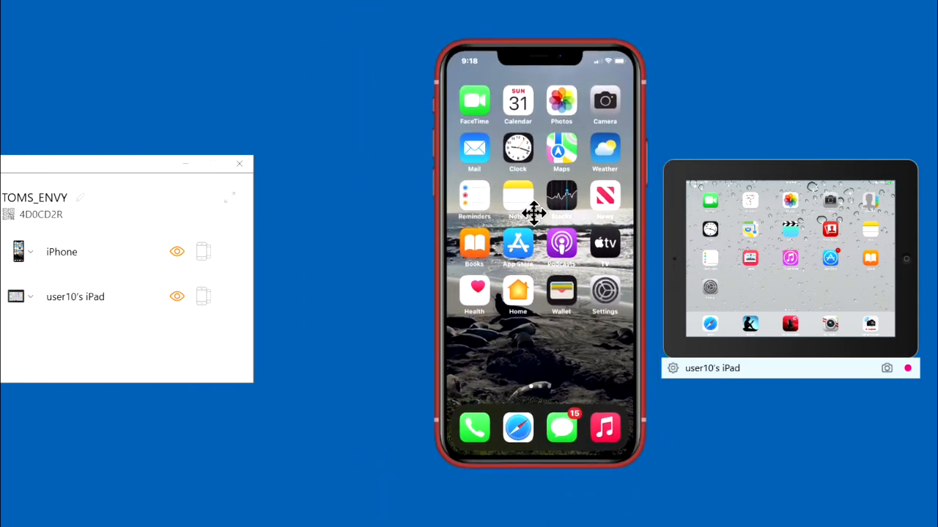
{"action": "left_click_drag", "start_coordinate": [806, 266], "coordinate": [840, 255]}
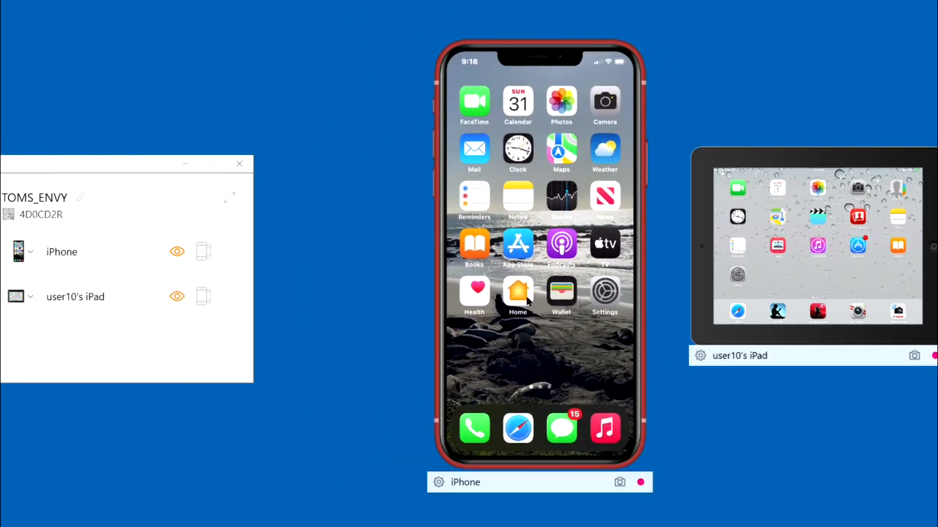
{"action": "mouse_move", "coordinate": [439, 262]}
{"action": "left_mouse_down"}
{"action": "mouse_move", "coordinate": [394, 259]}
{"action": "mouse_move", "coordinate": [487, 227]}
{"action": "left_mouse_up"}
{"action": "left_click_drag", "start_coordinate": [125, 163], "coordinate": [197, 137]}
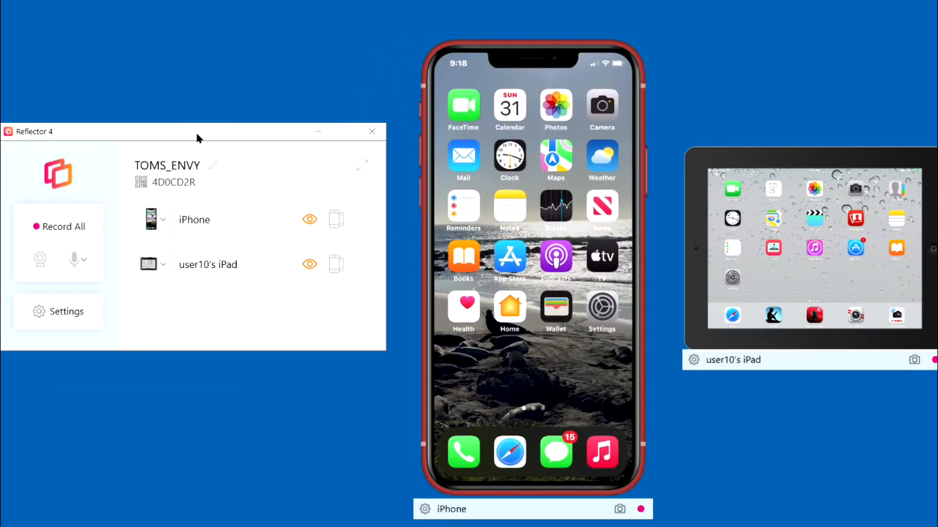